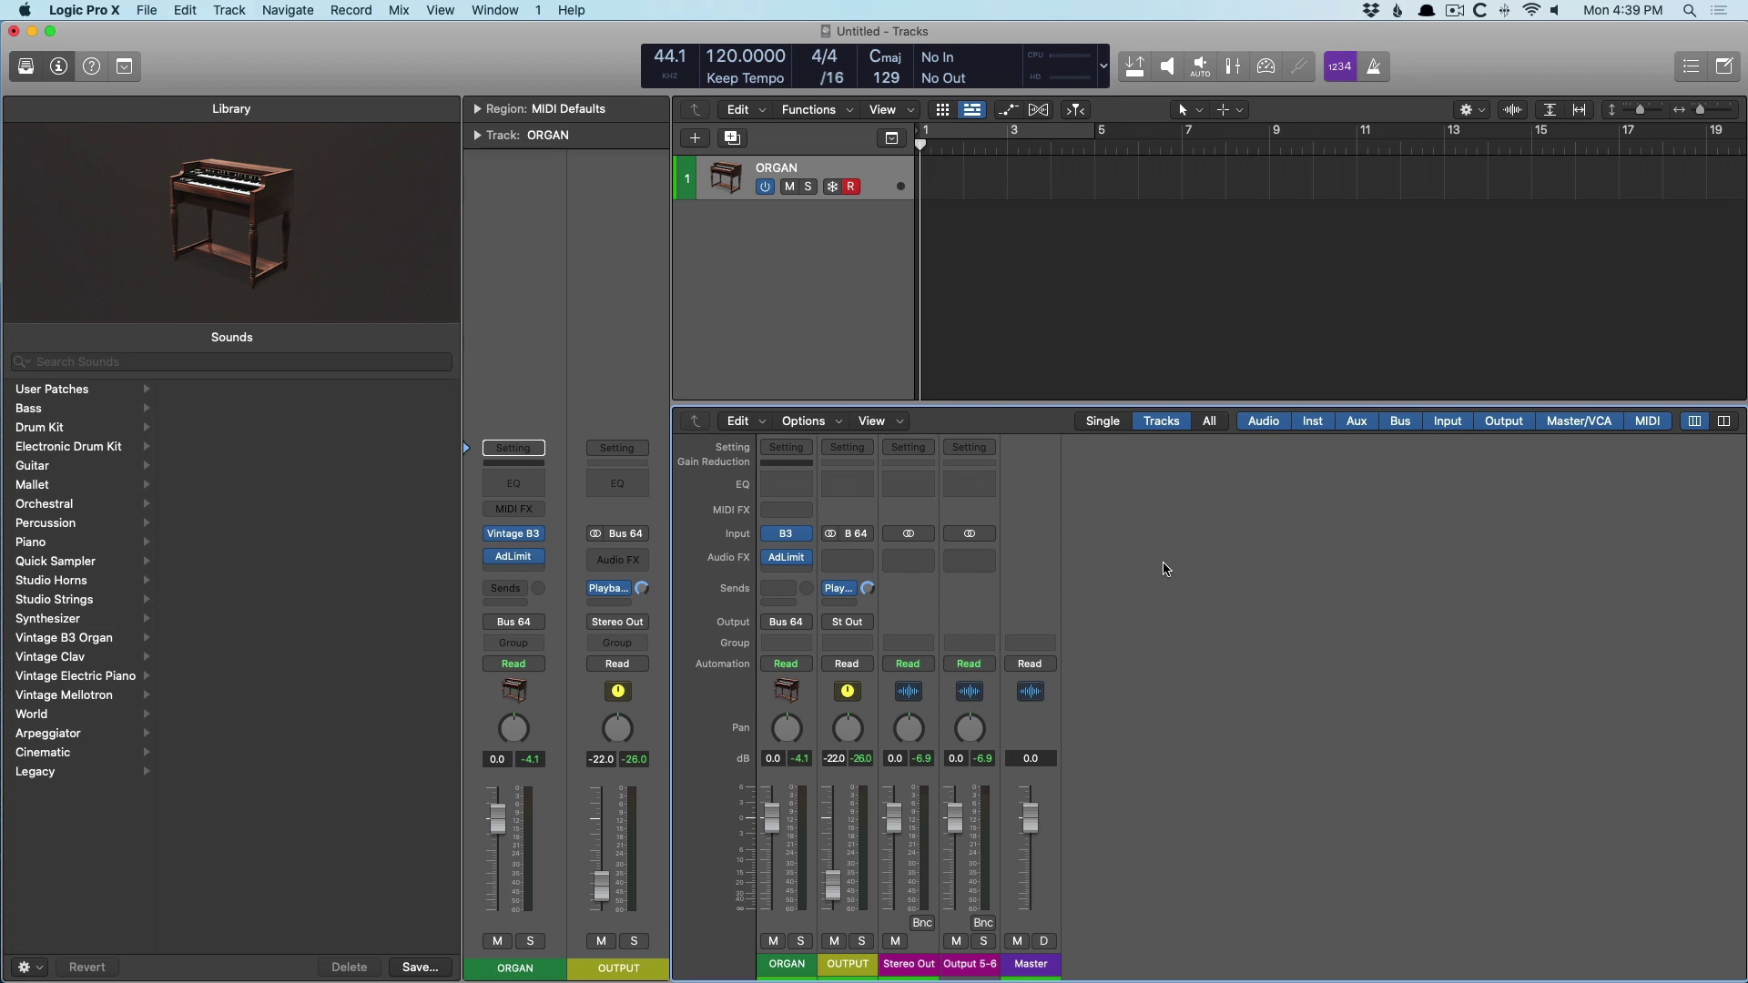
# Step: Turn Low Latency Mode on, confirm the control bar customization, then switch Low Latency Mode off
pyautogui.click(1267, 68)
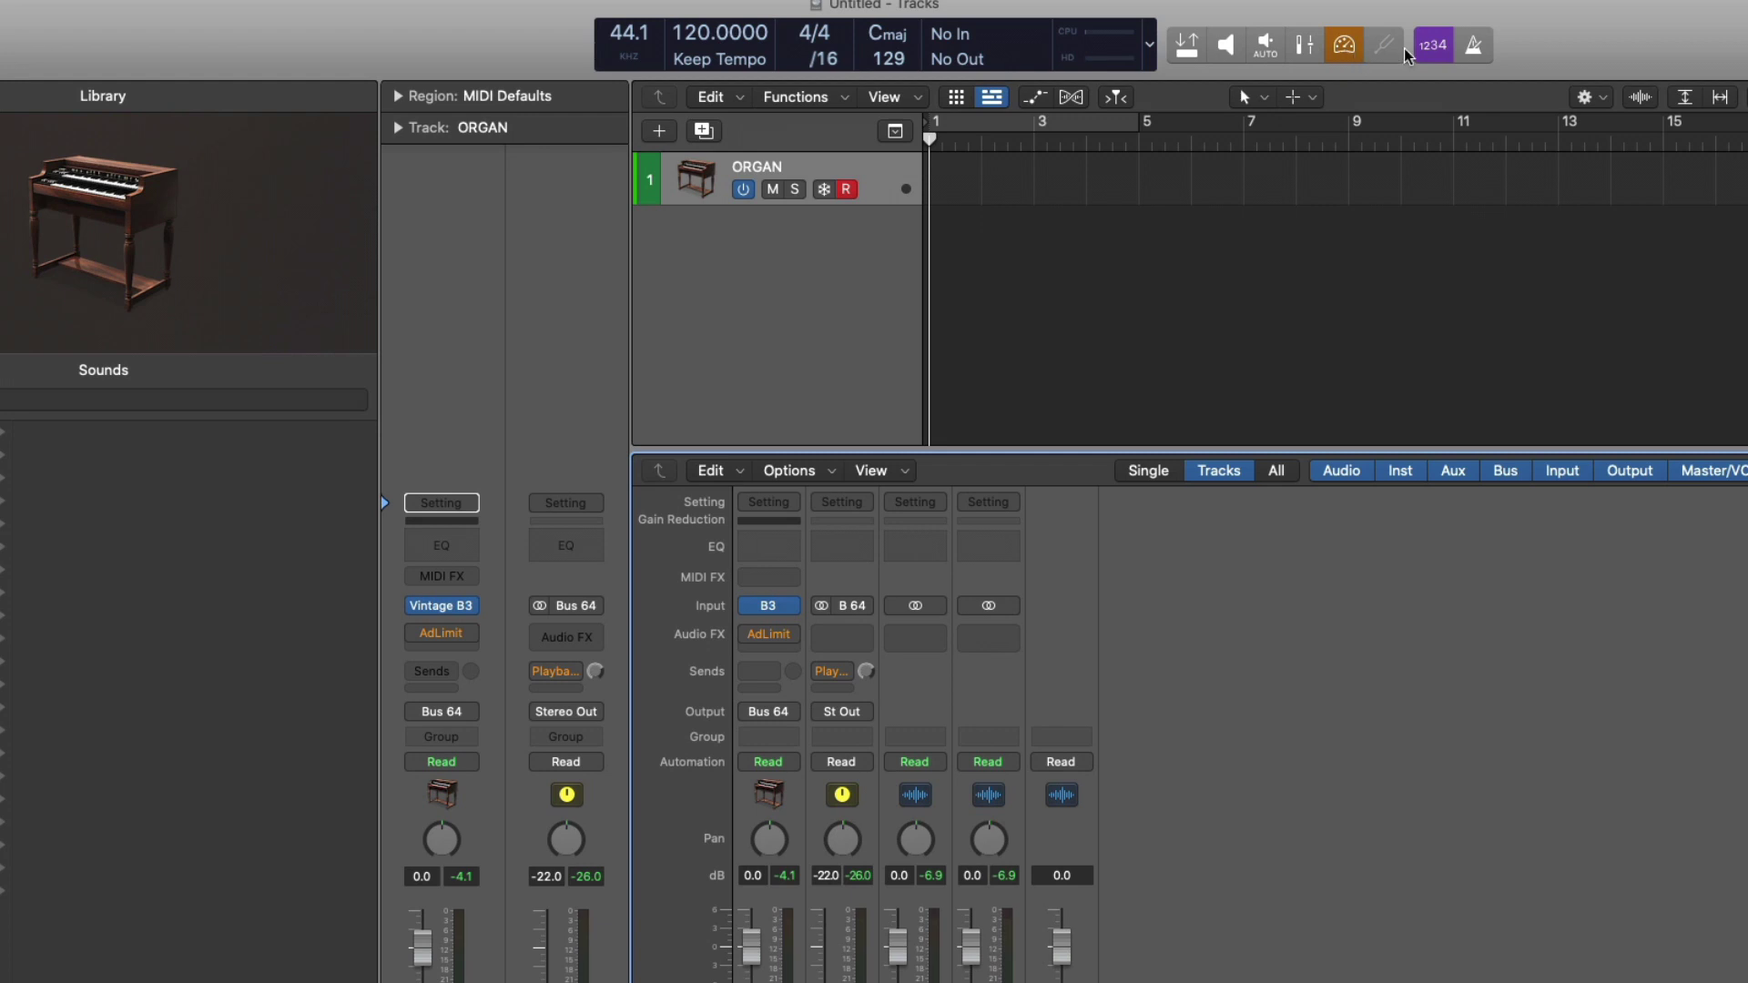
pyautogui.rightClick(1516, 50)
pyautogui.click(1522, 55)
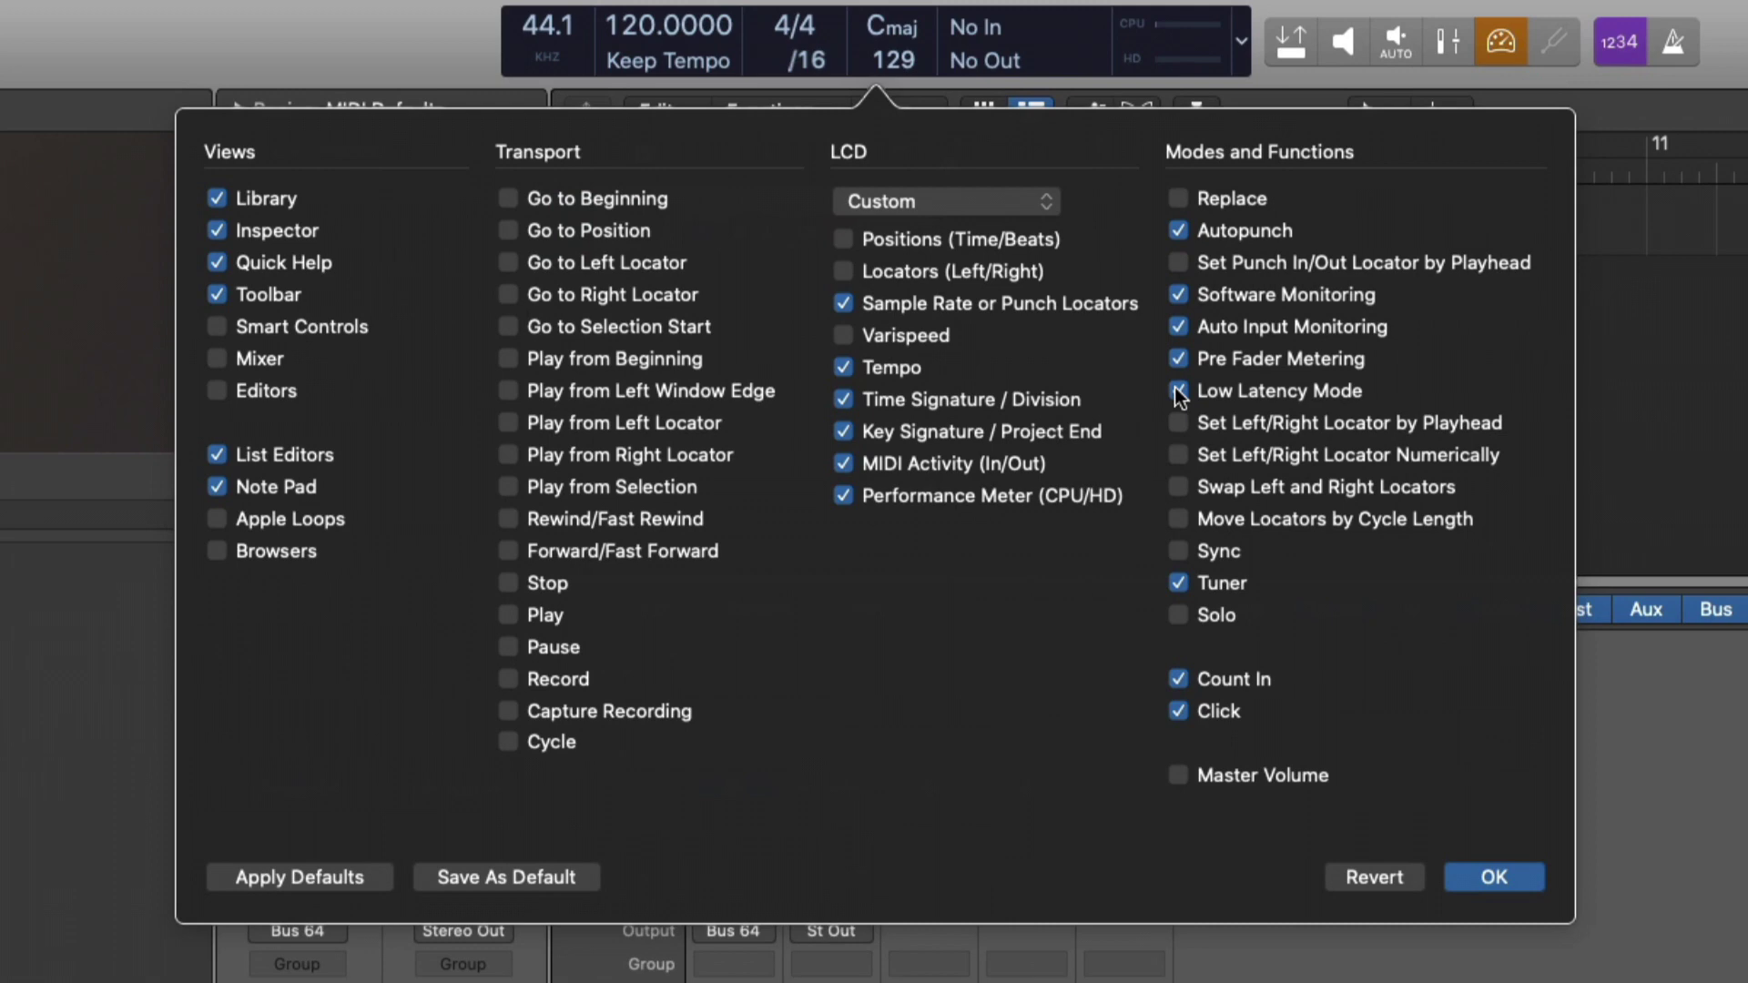
pyautogui.click(1538, 883)
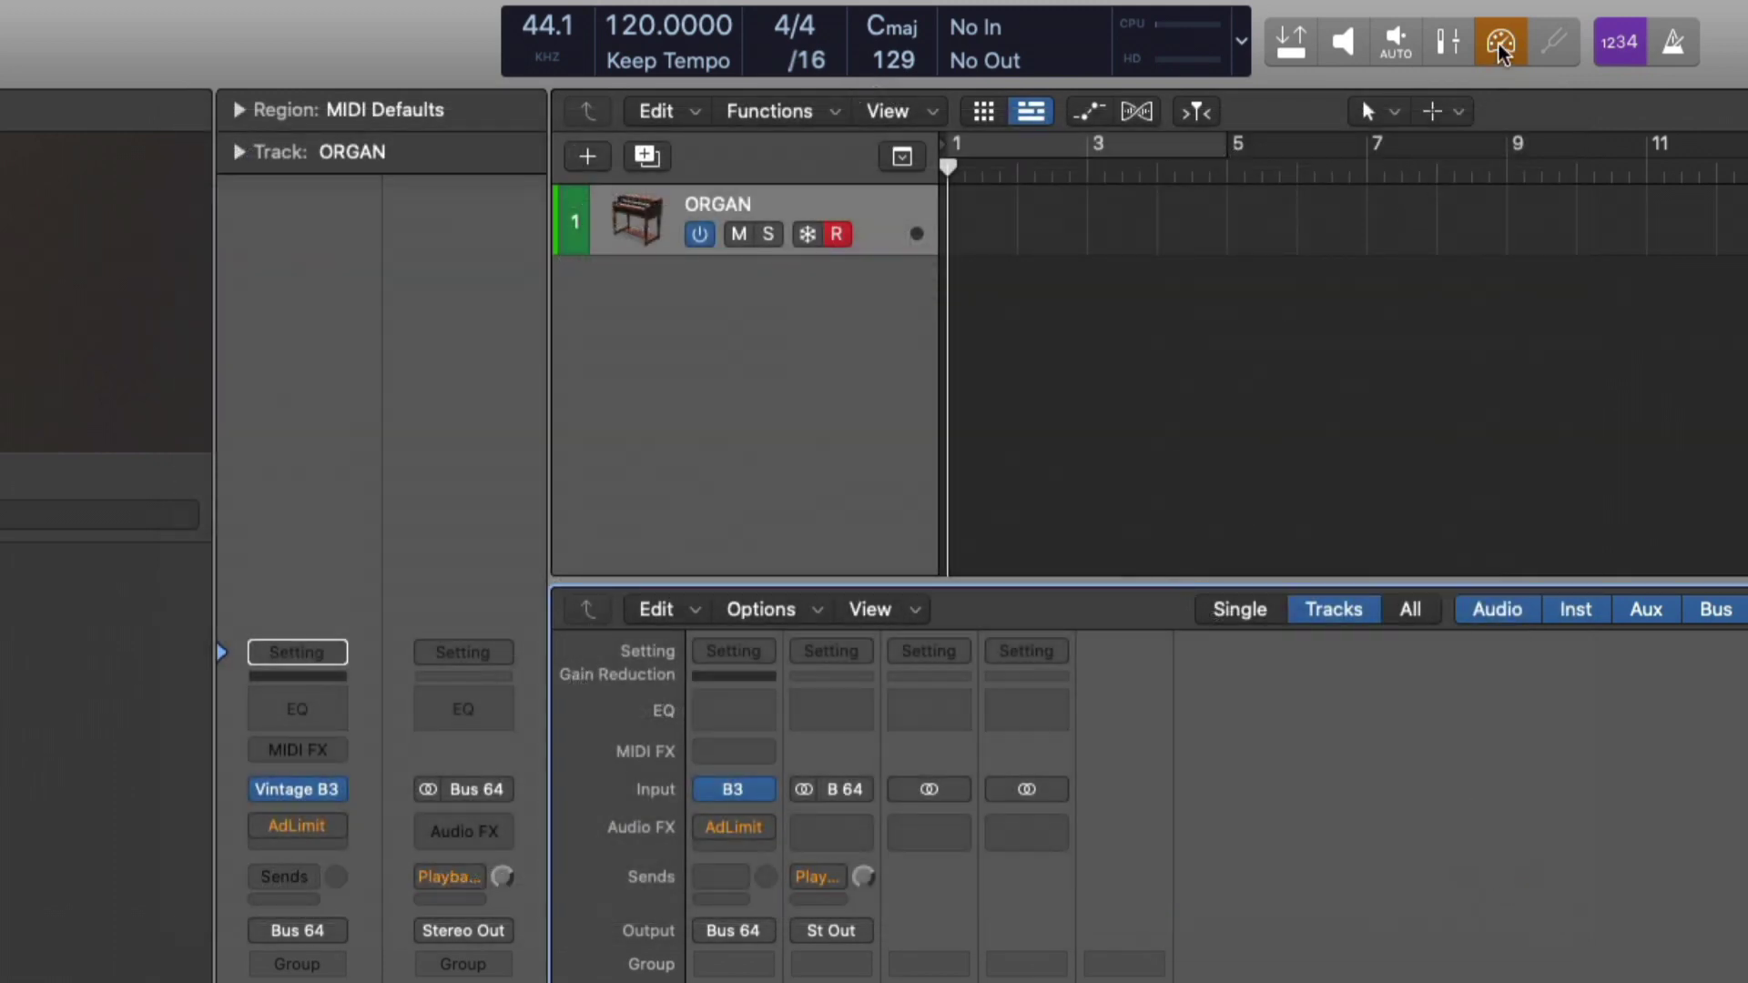
pyautogui.click(1498, 45)
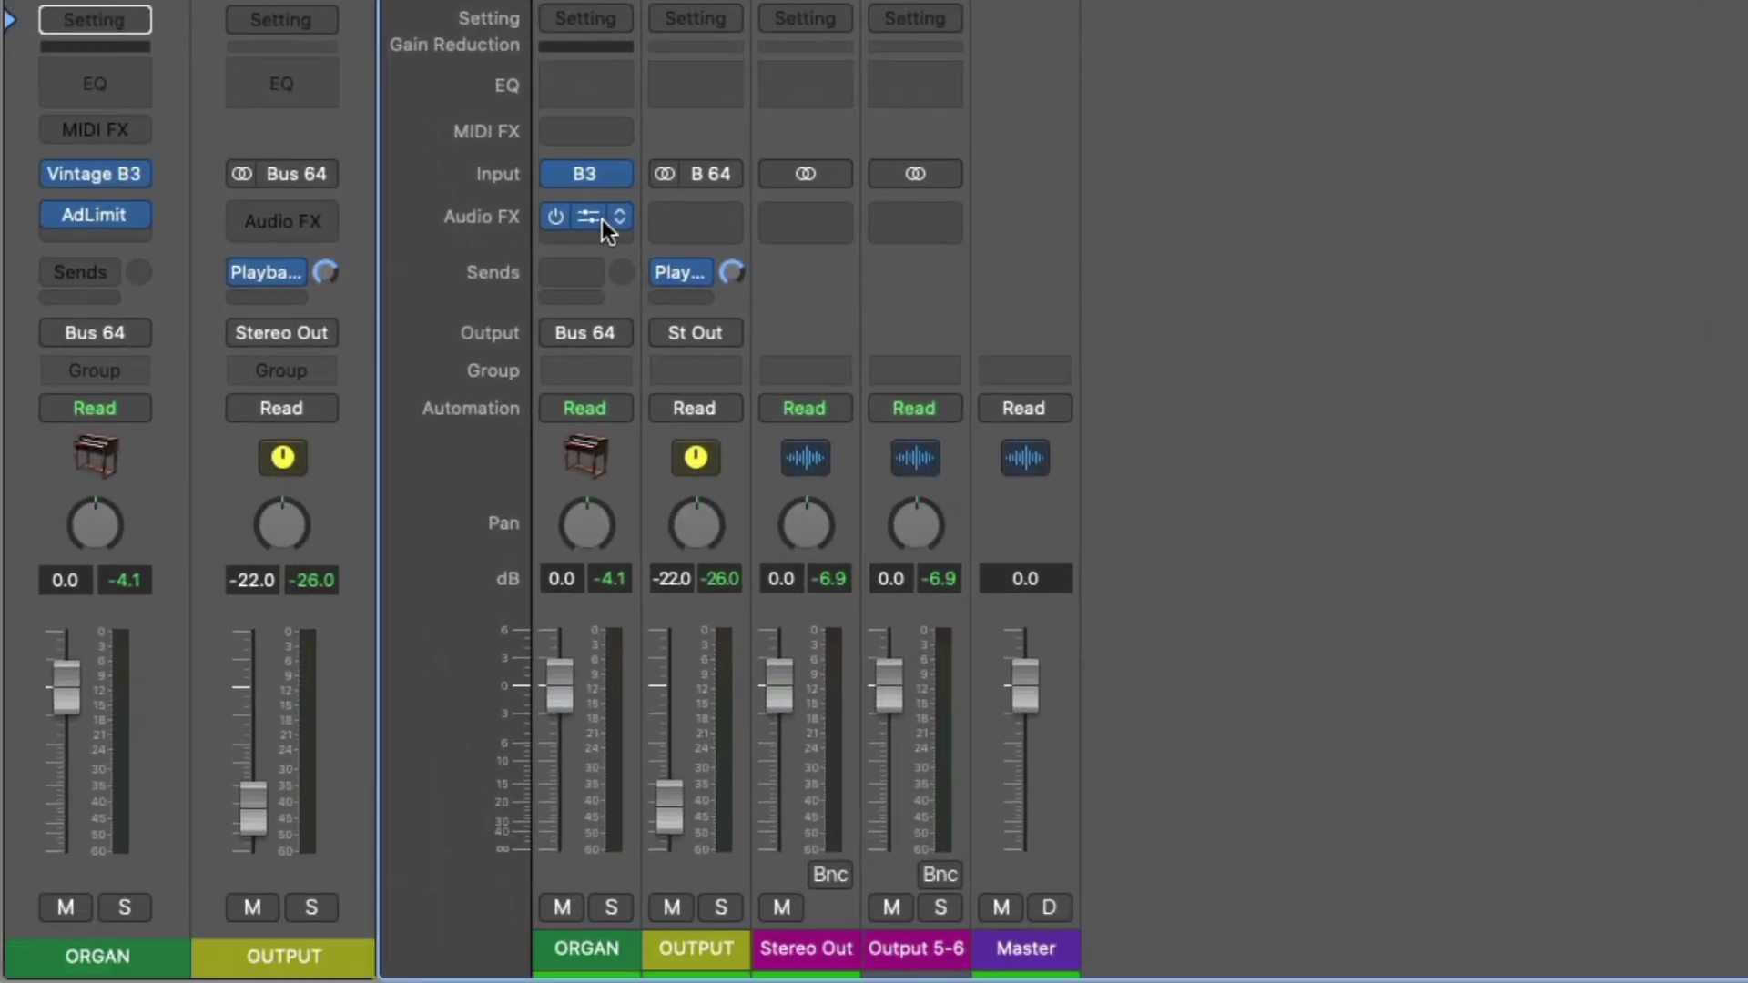
pyautogui.moveTo(602, 221)
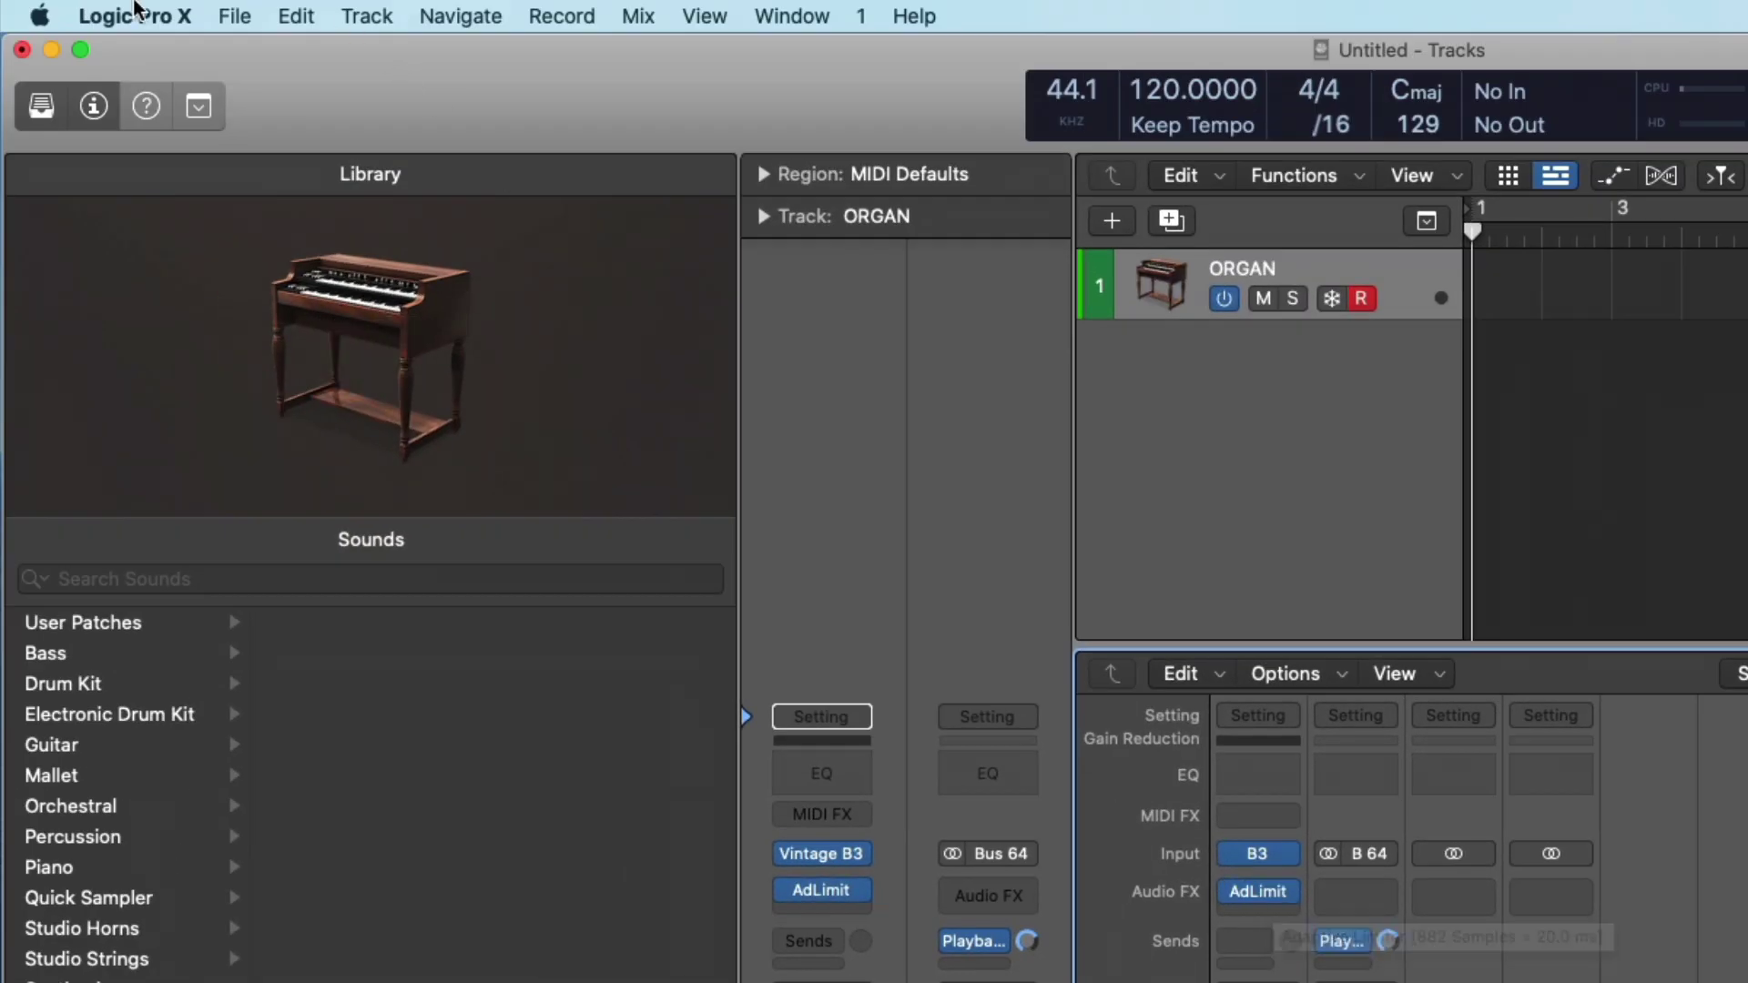
# Step: In Audio > General preferences, check Low Latency Mode and return its Limit slider to 5 ms
pyautogui.click(134, 9)
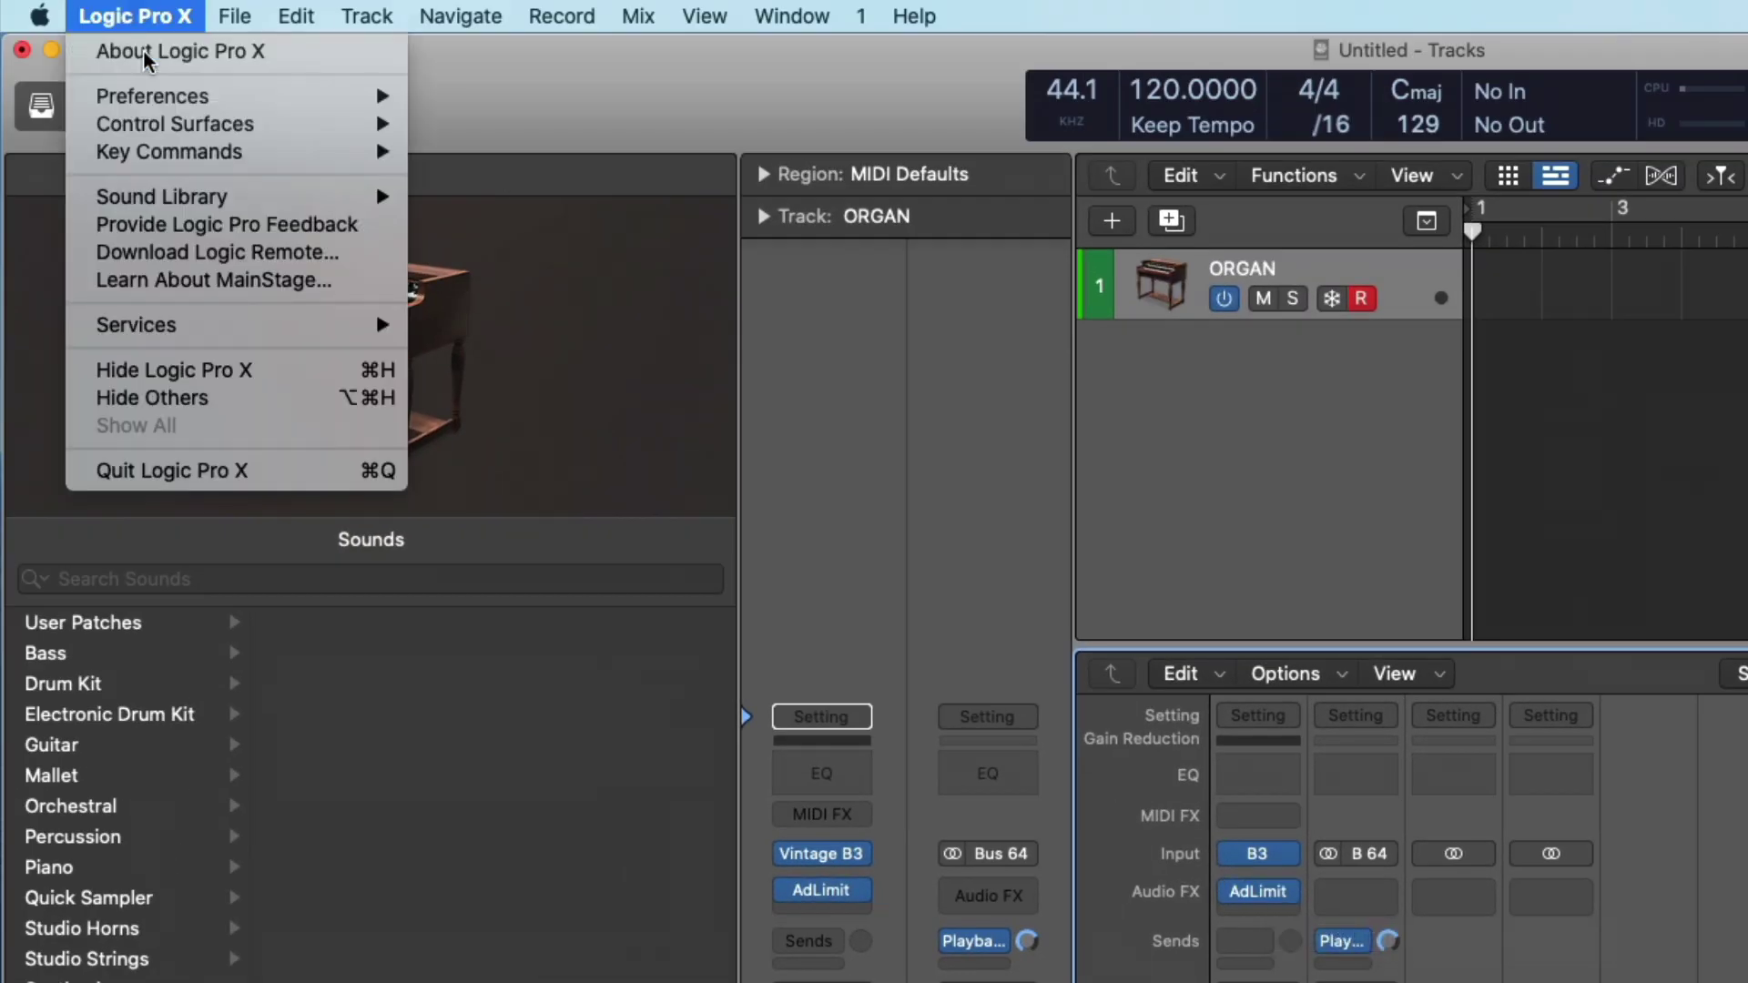
pyautogui.moveTo(160, 99)
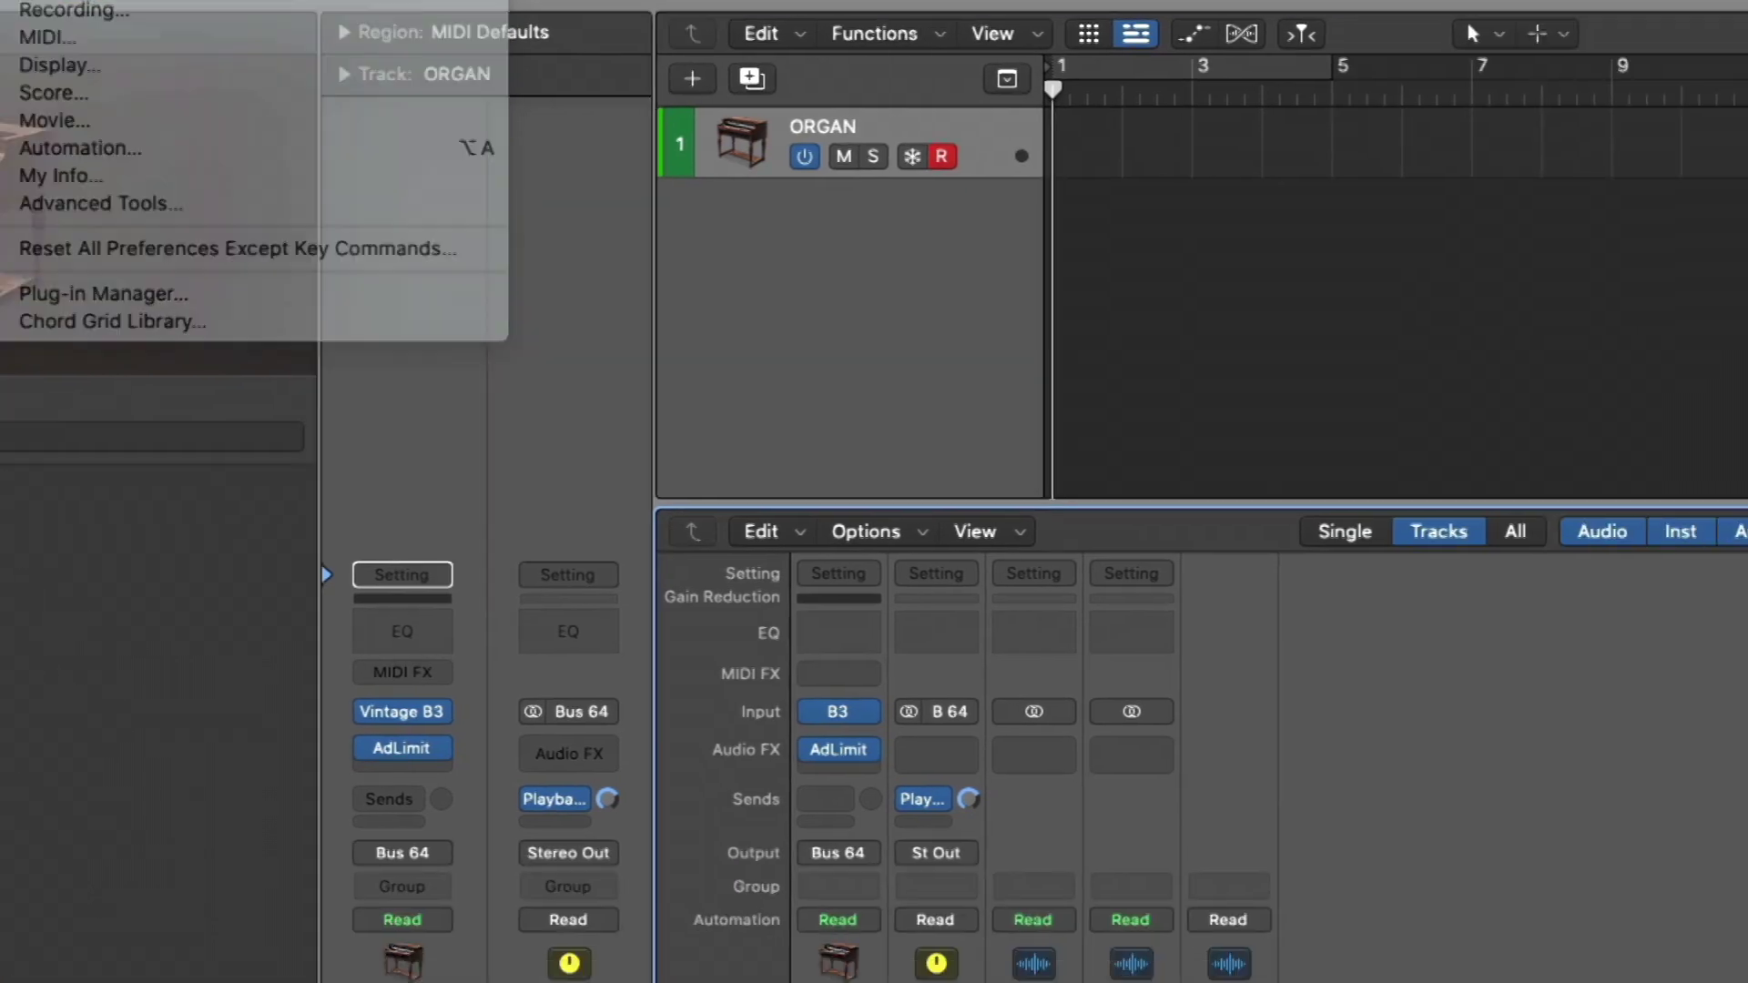
pyautogui.click(50, 2)
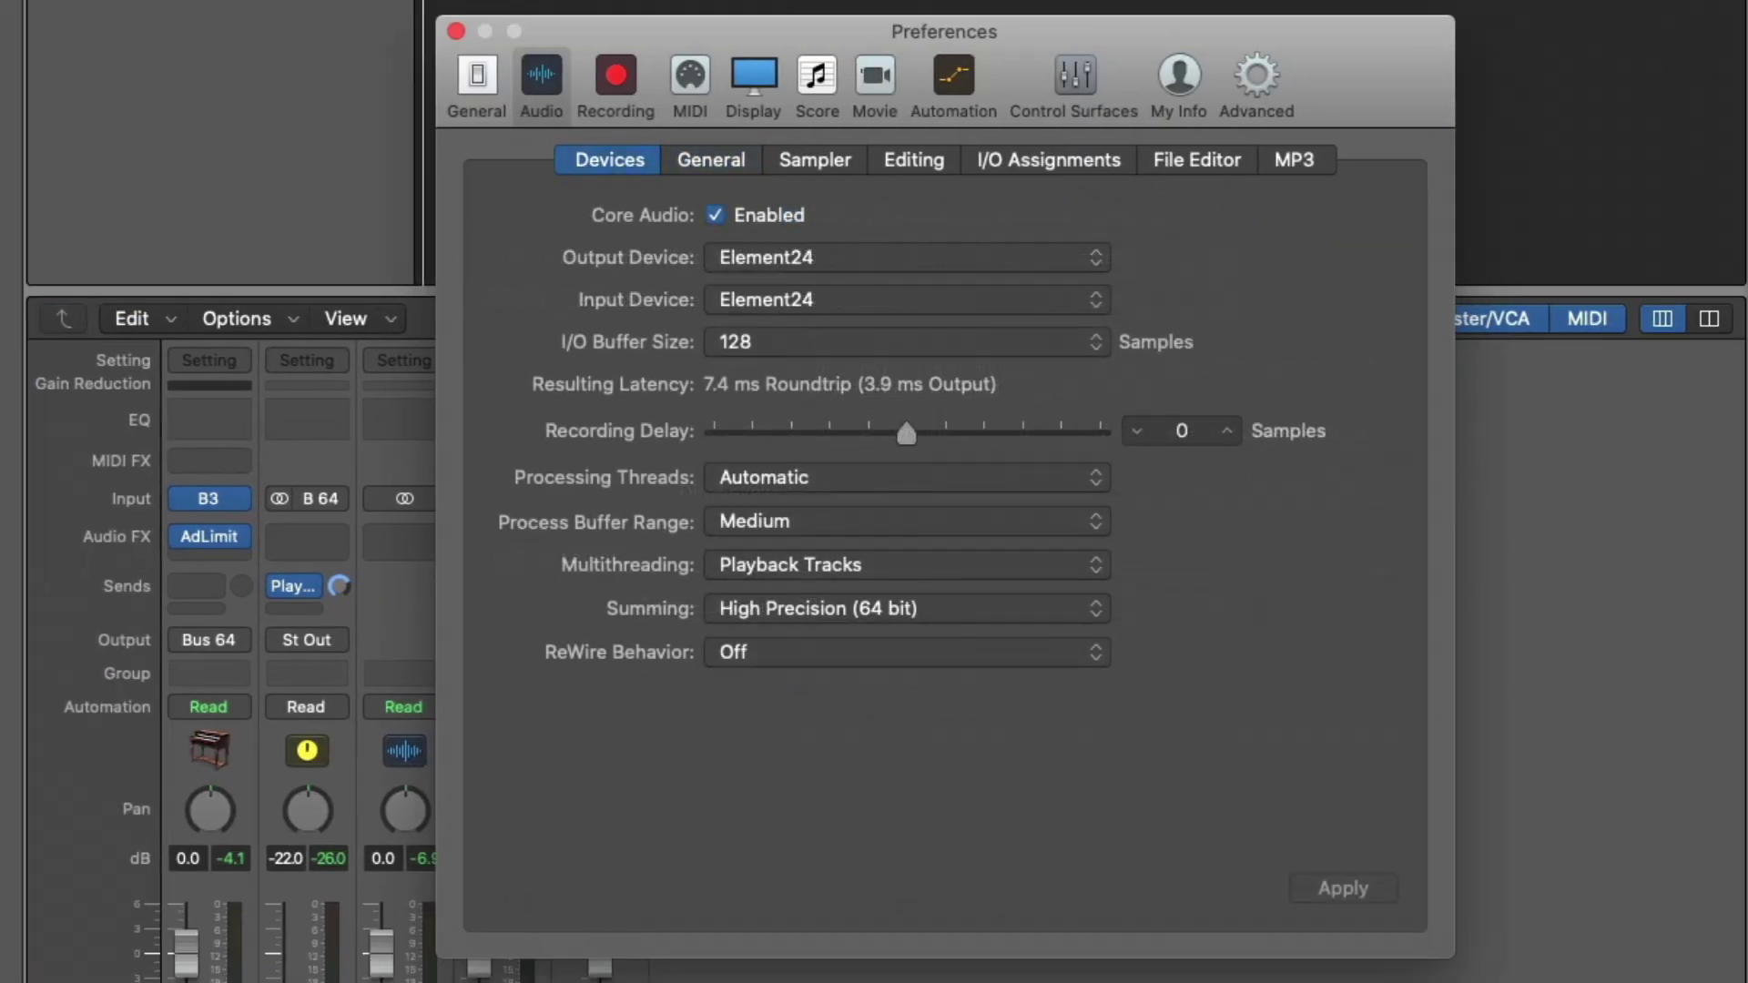
pyautogui.click(749, 159)
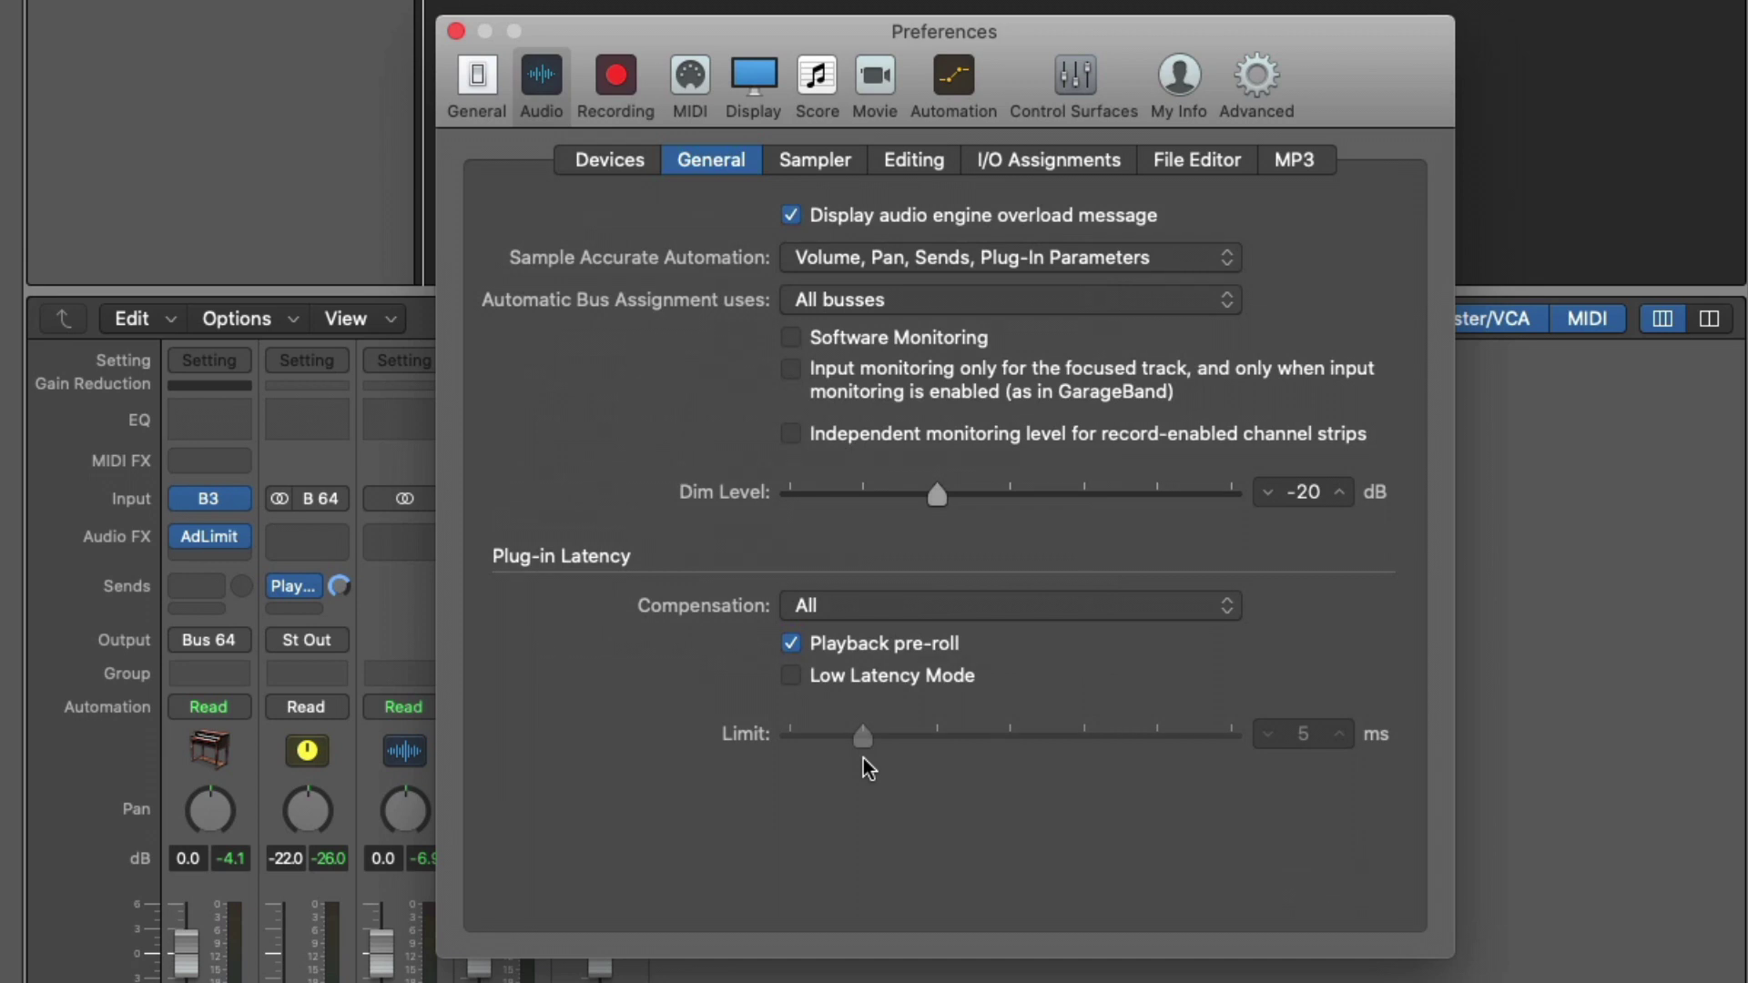
pyautogui.click(790, 675)
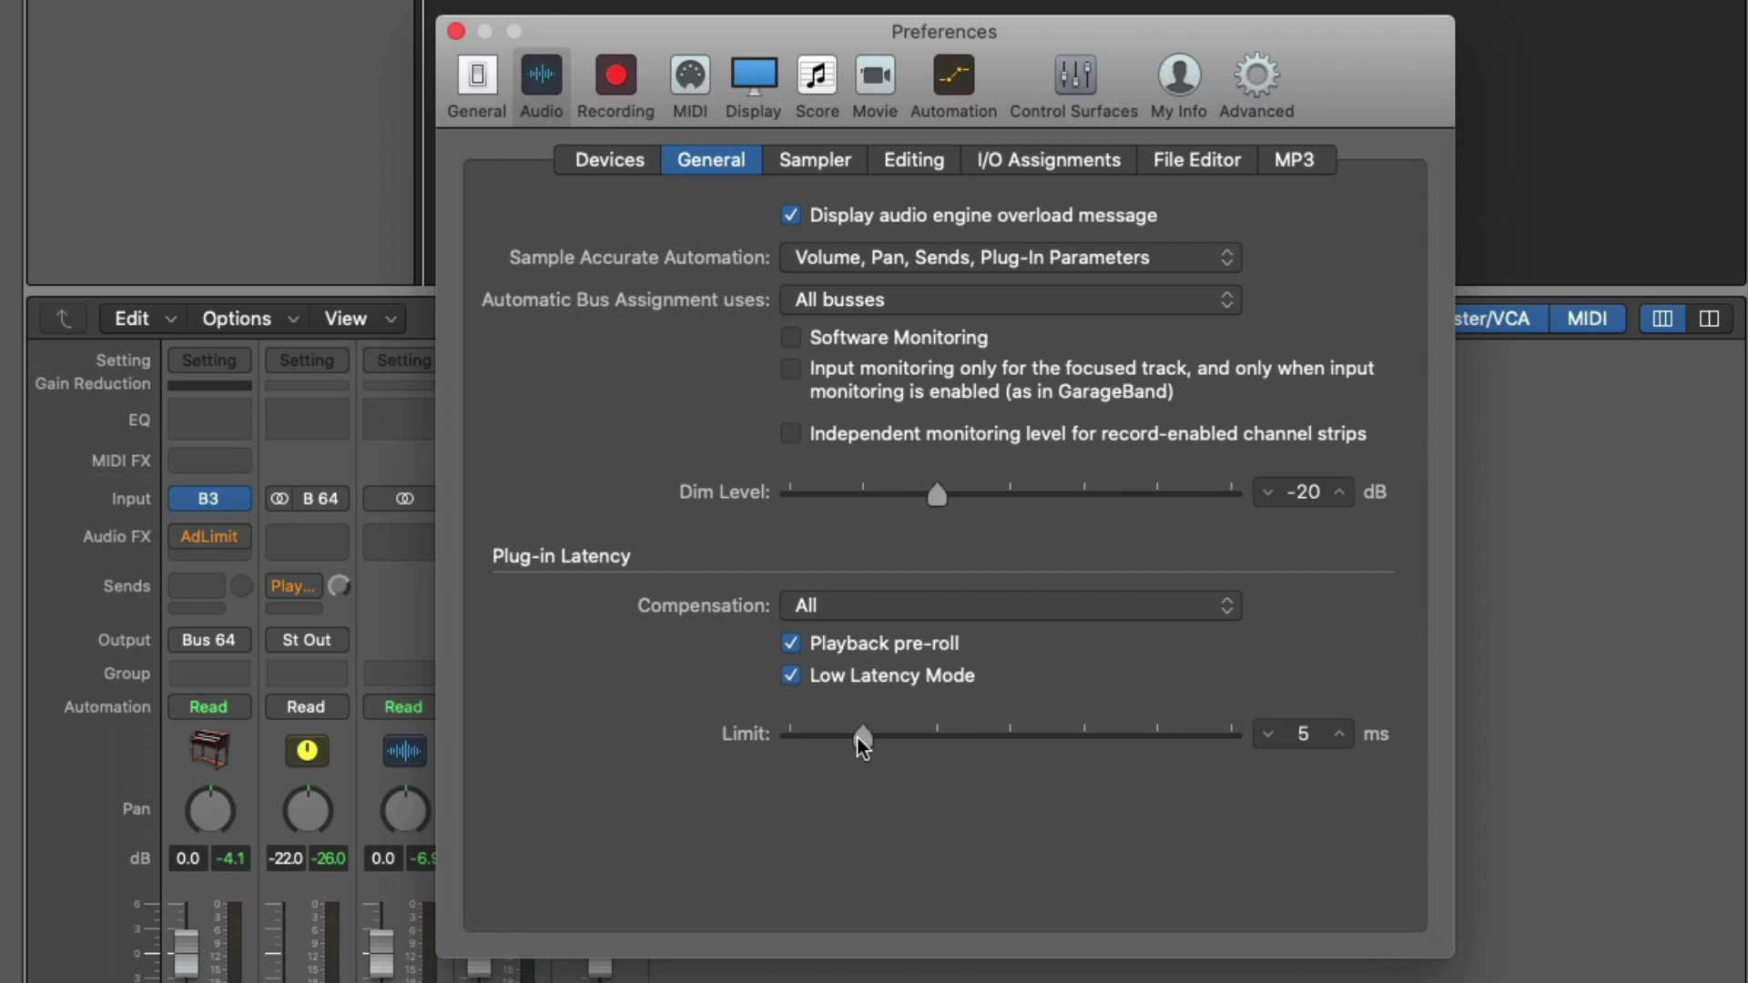
pyautogui.moveTo(862, 737); pyautogui.dragTo(1090, 737)
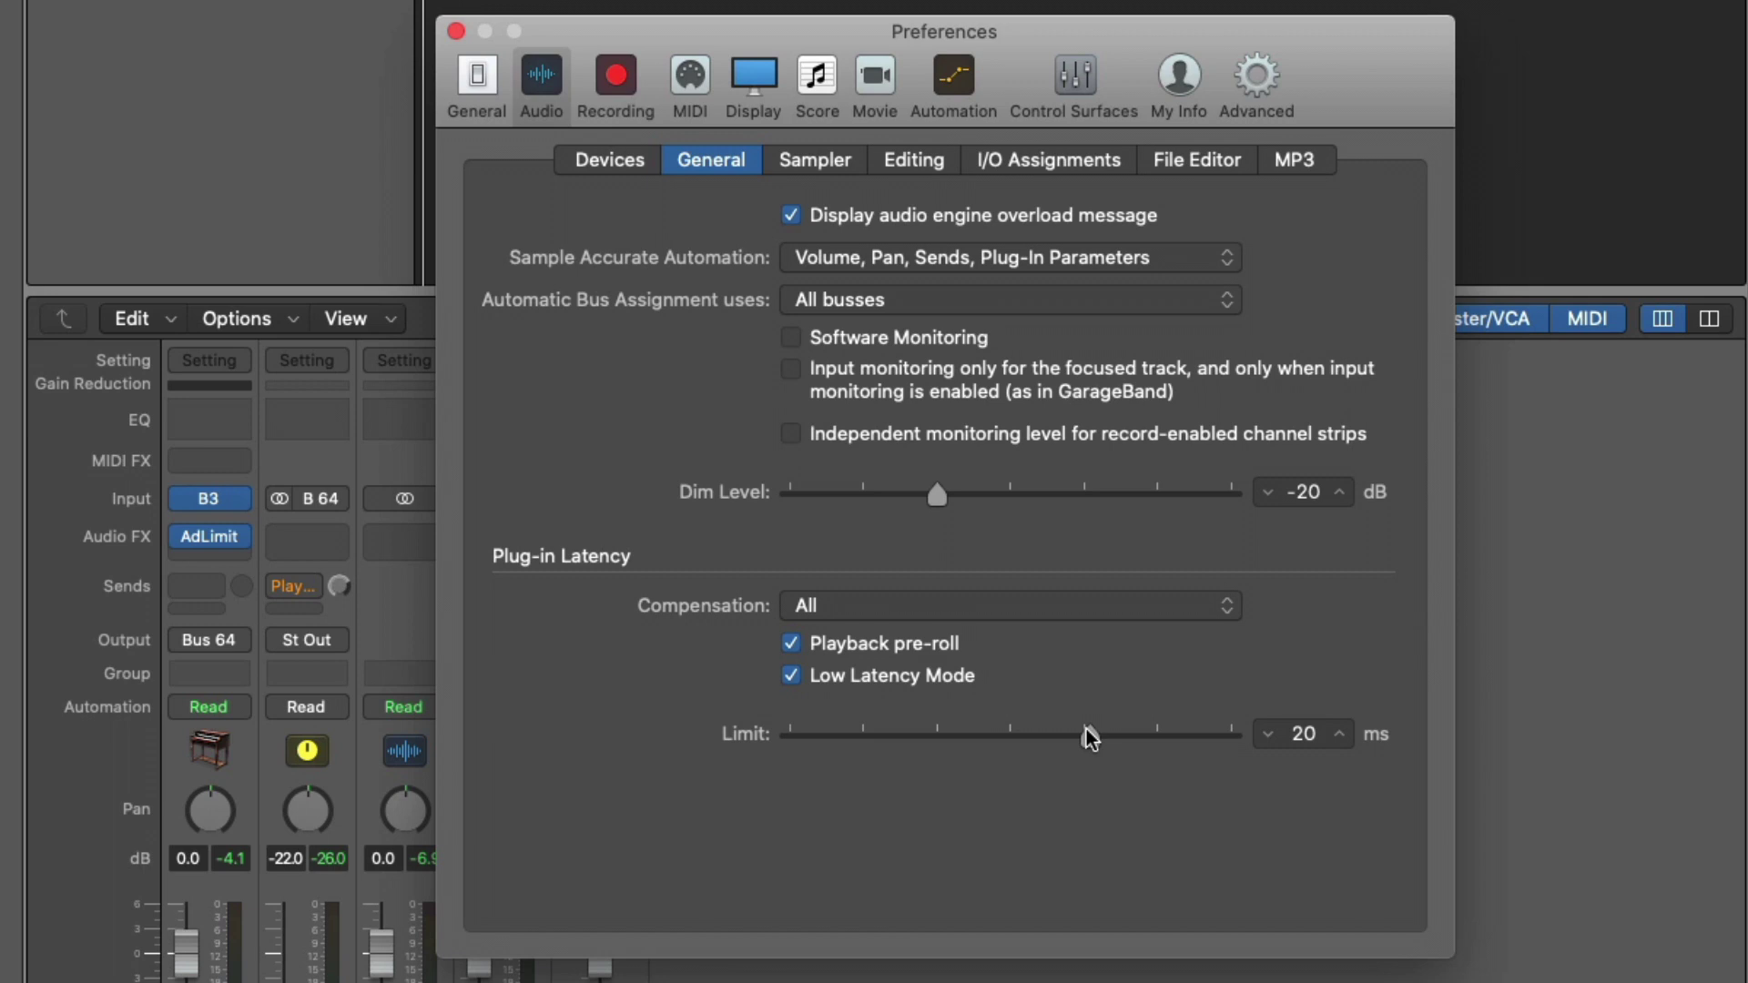
pyautogui.moveTo(1090, 737); pyautogui.dragTo(866, 734)
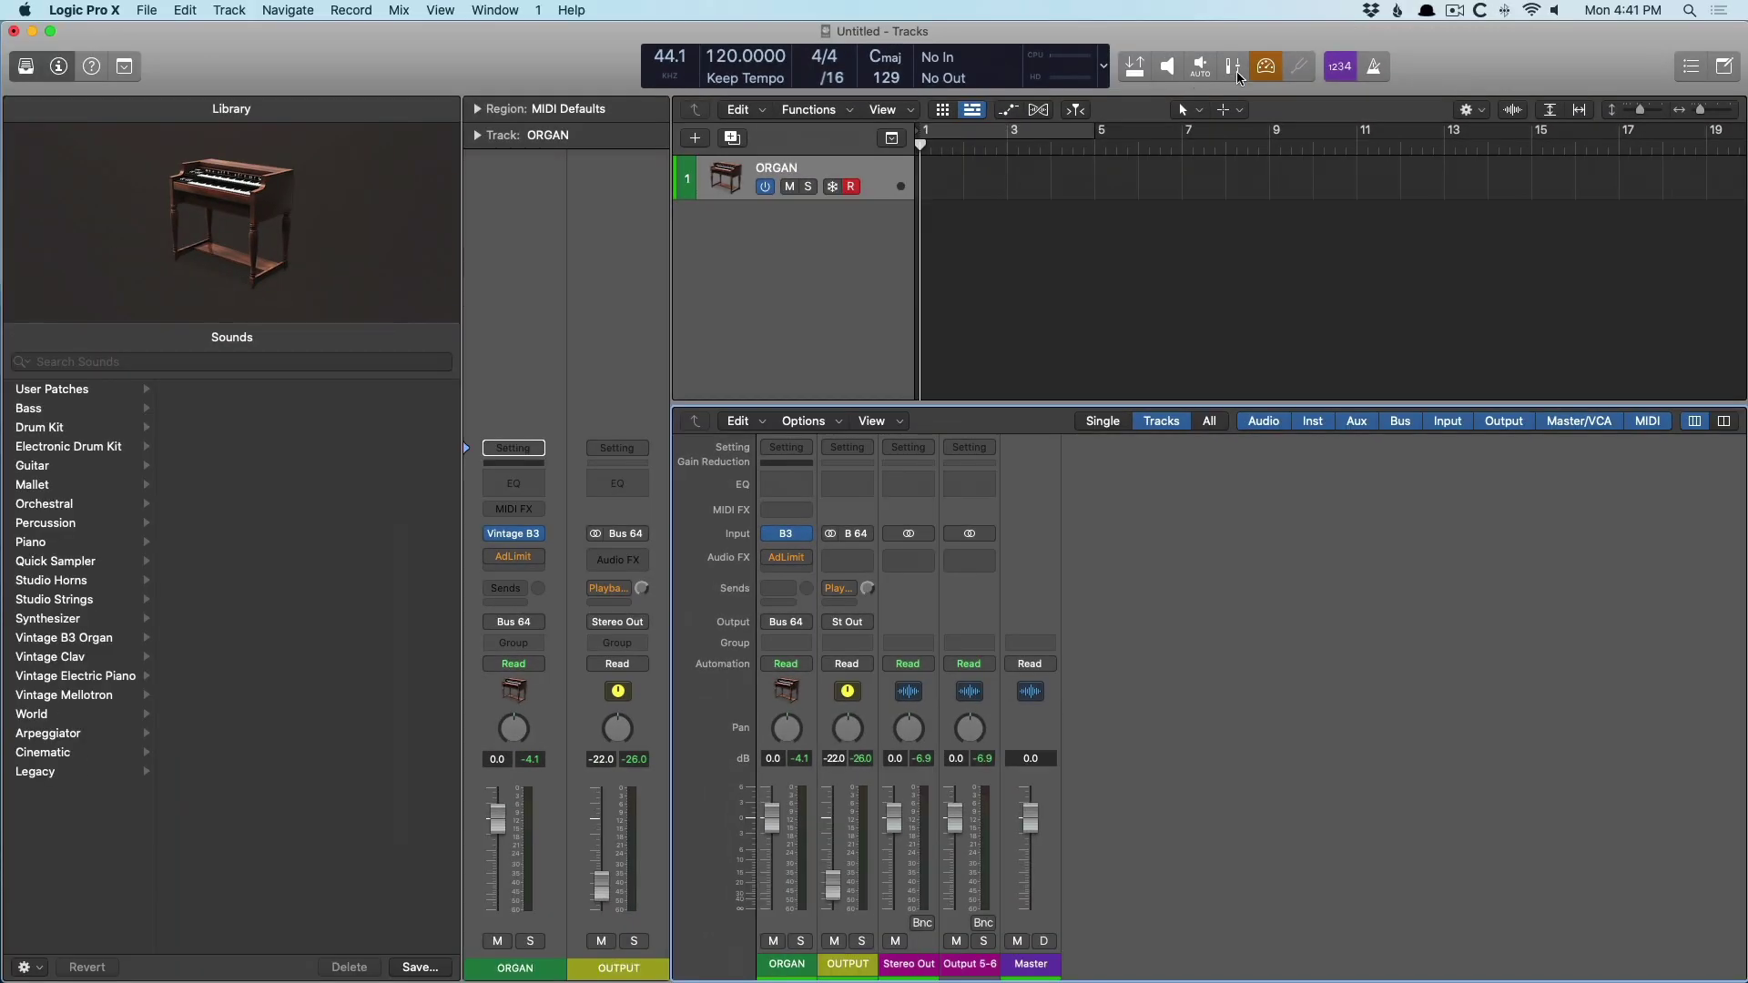
# Step: Turn Low Latency Mode off and inspect the ORGAN's Adaptive Limiter with its 200 ms lookahead
pyautogui.click(1091, 0)
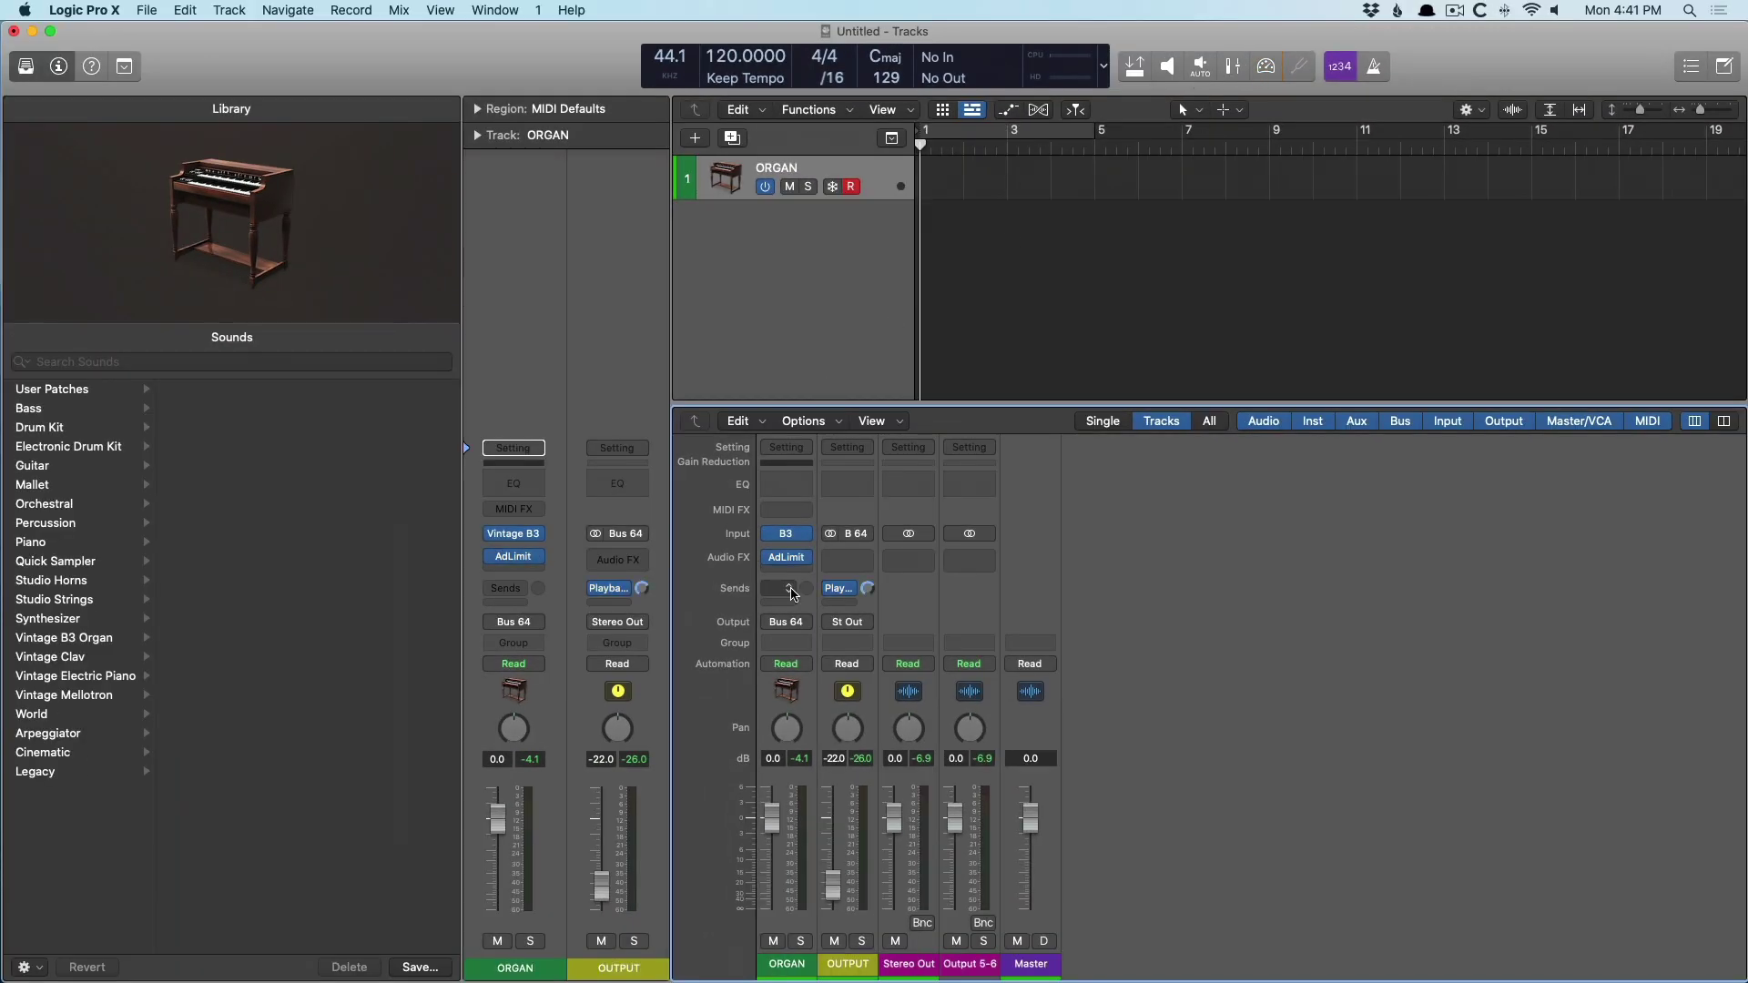
pyautogui.click(787, 557)
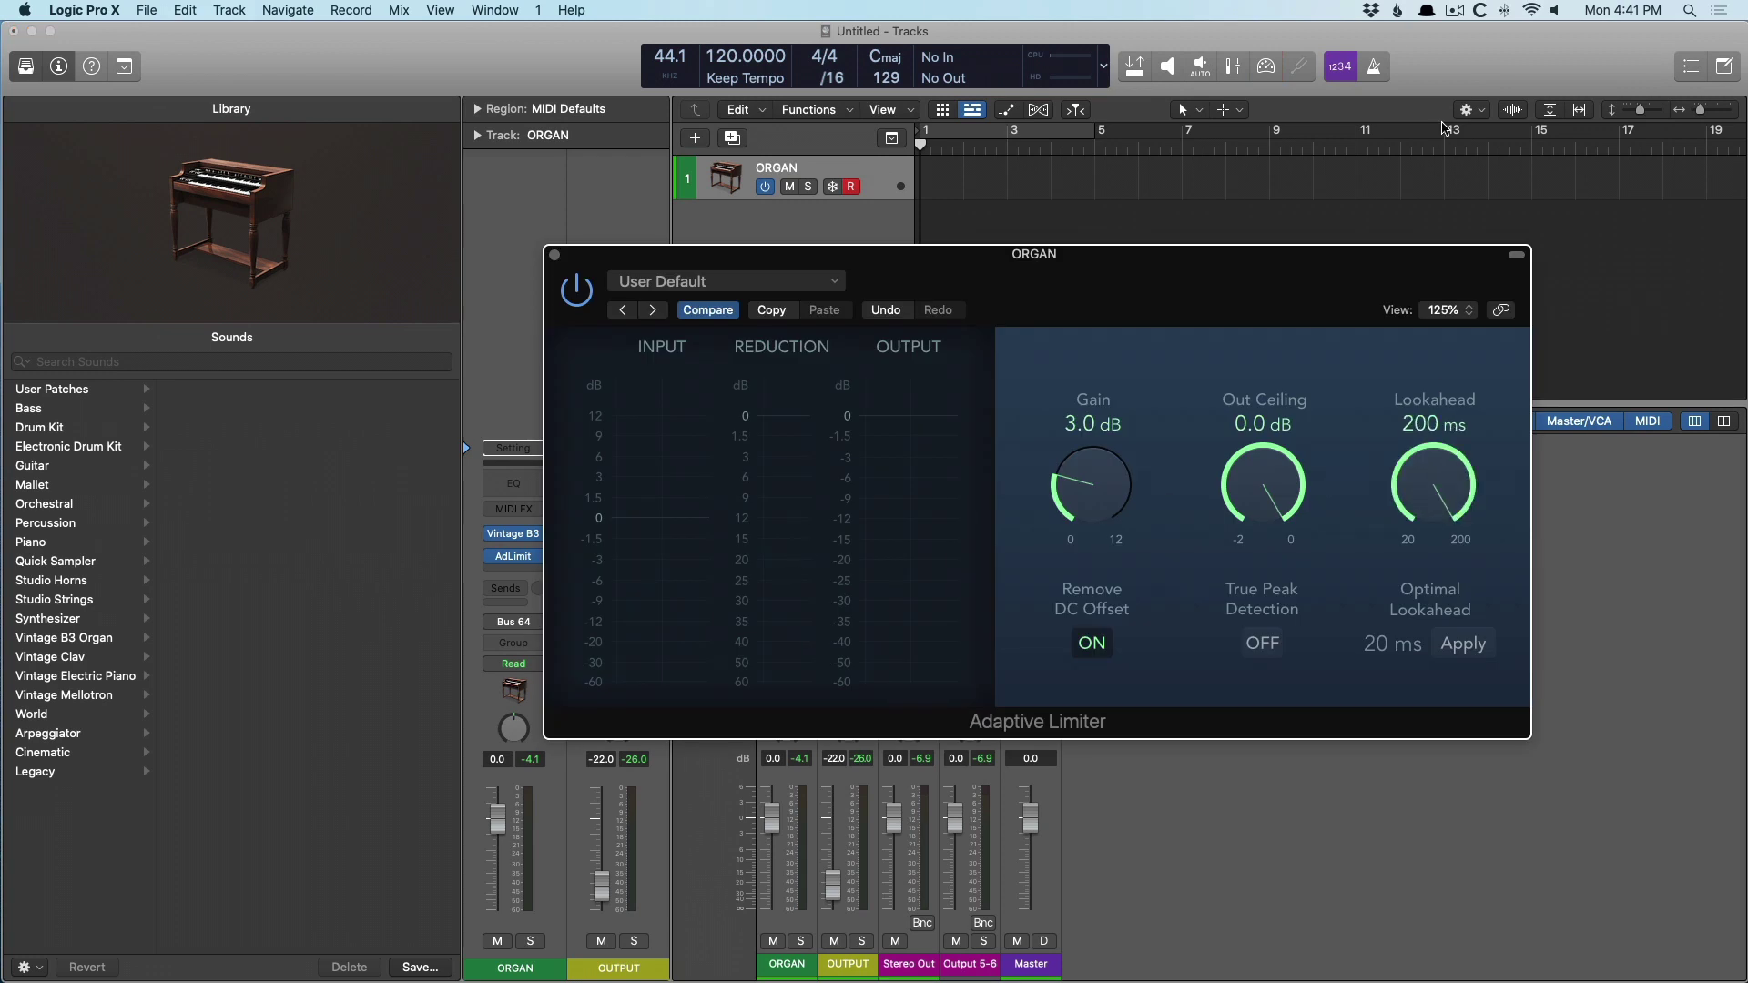
pyautogui.click(556, 255)
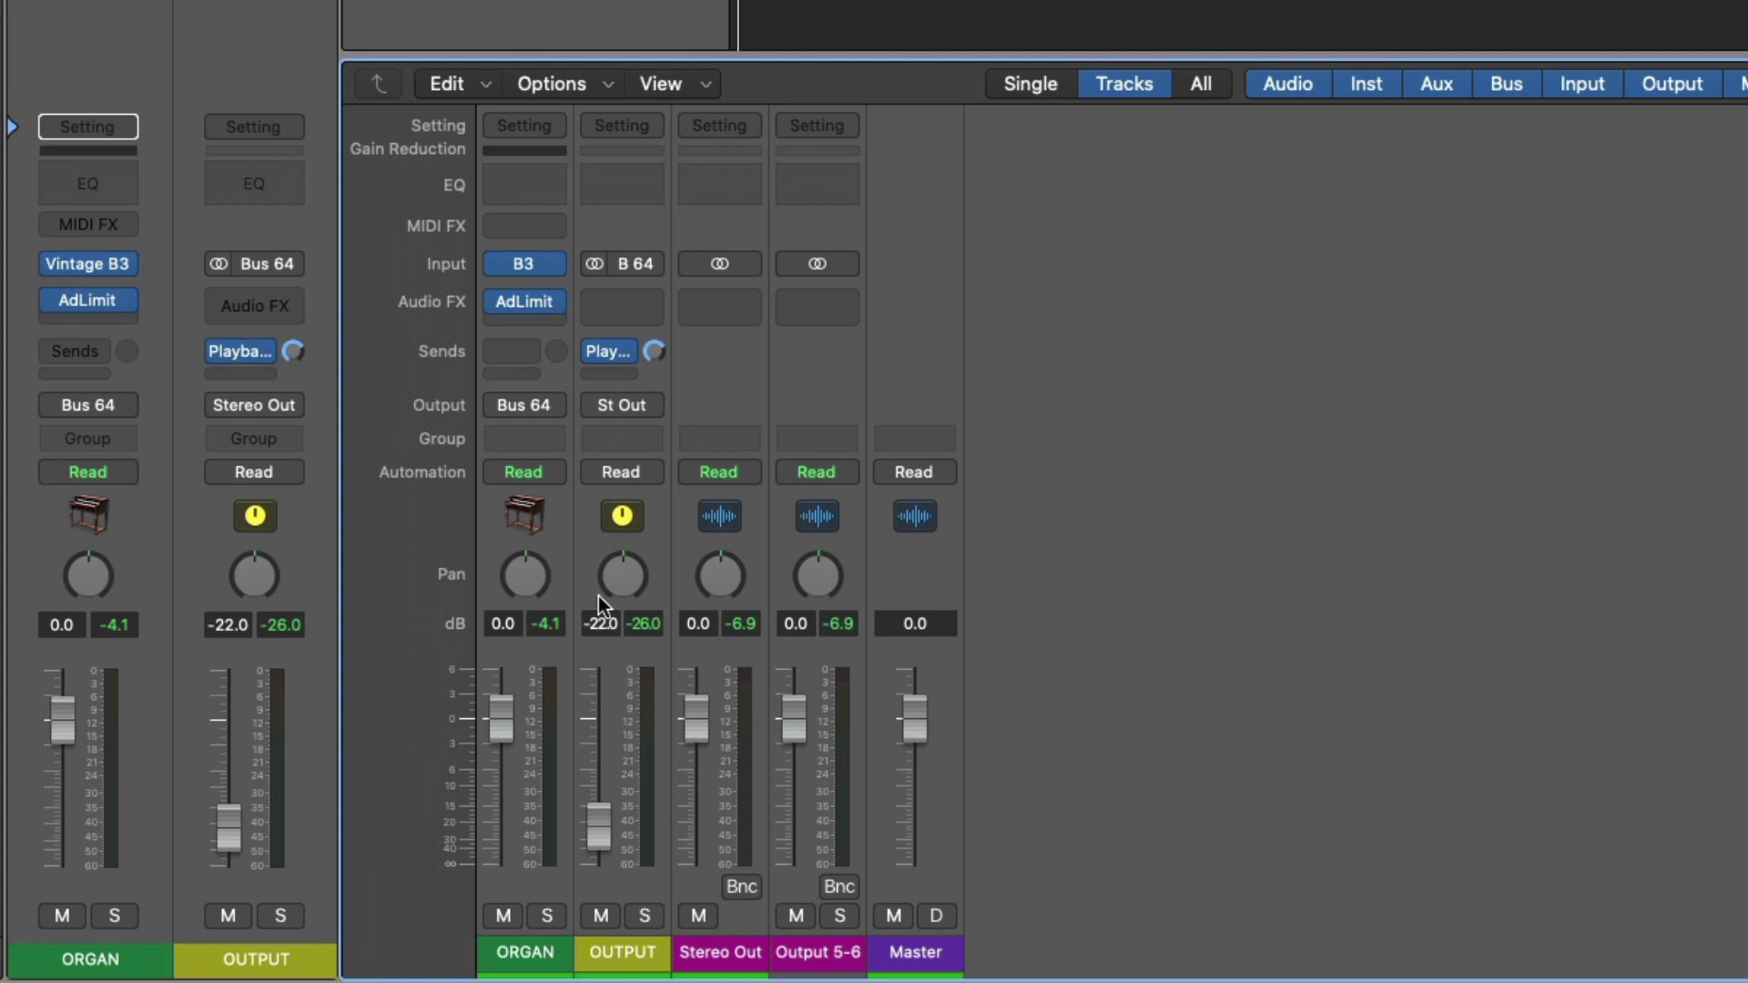
pyautogui.click(622, 353)
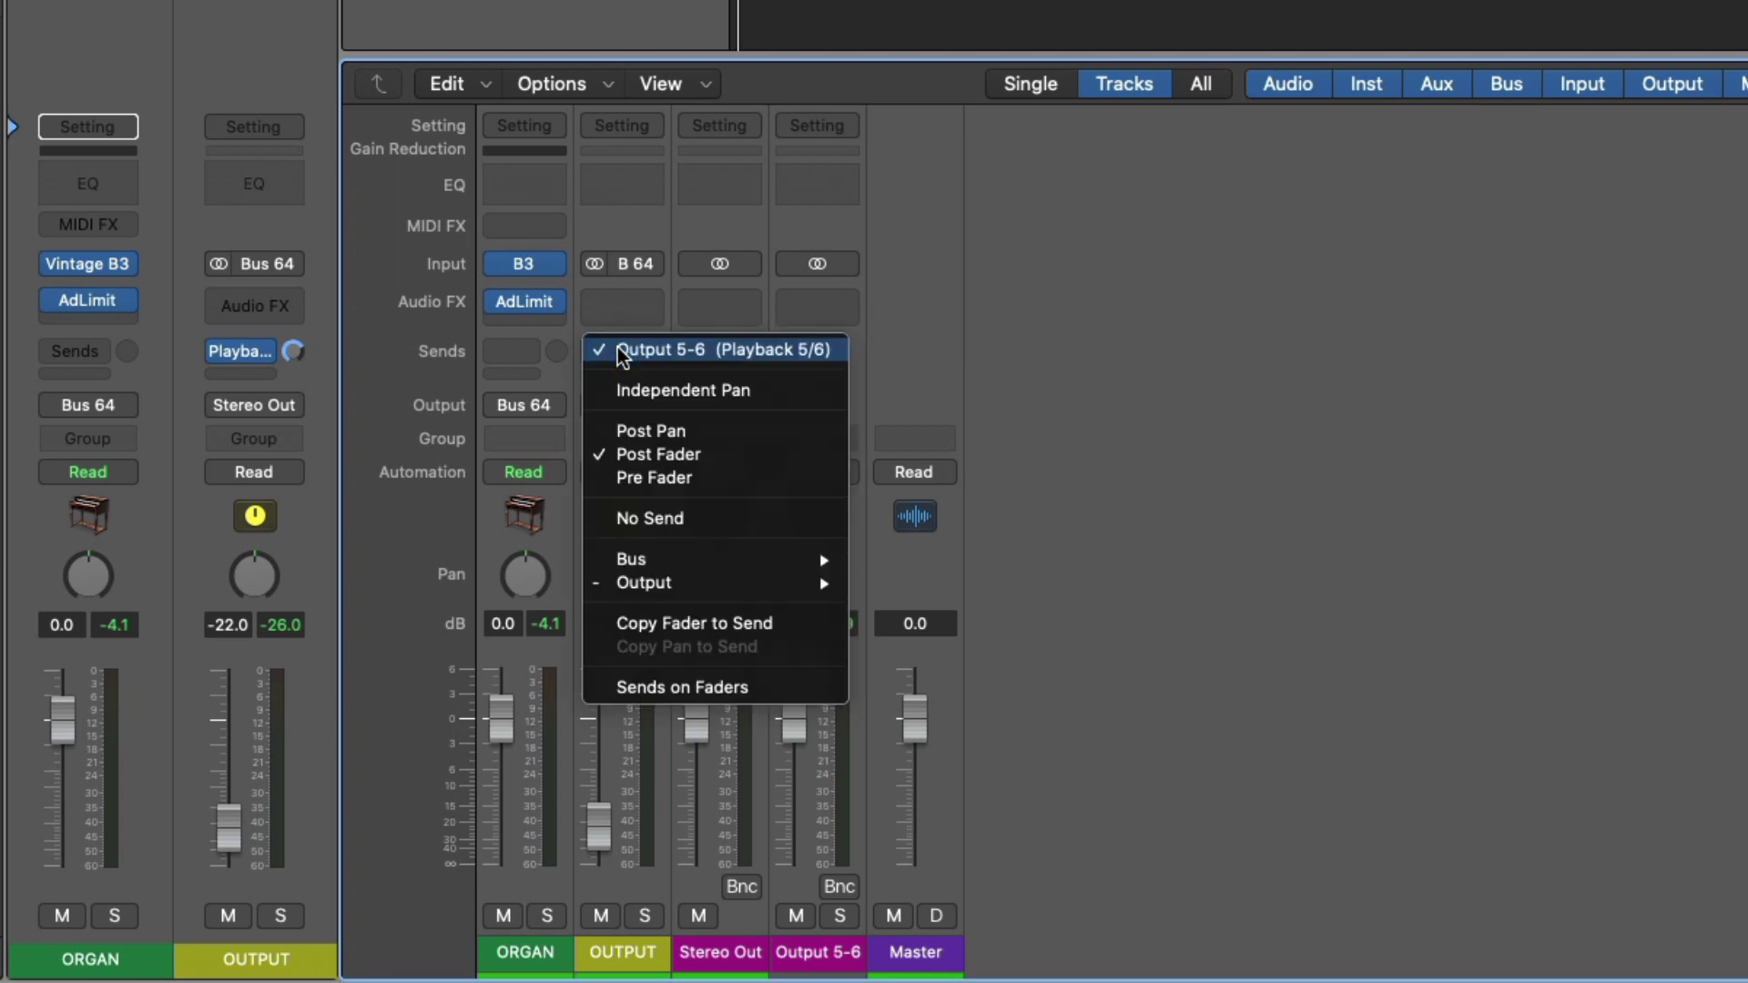
pyautogui.moveTo(690, 588)
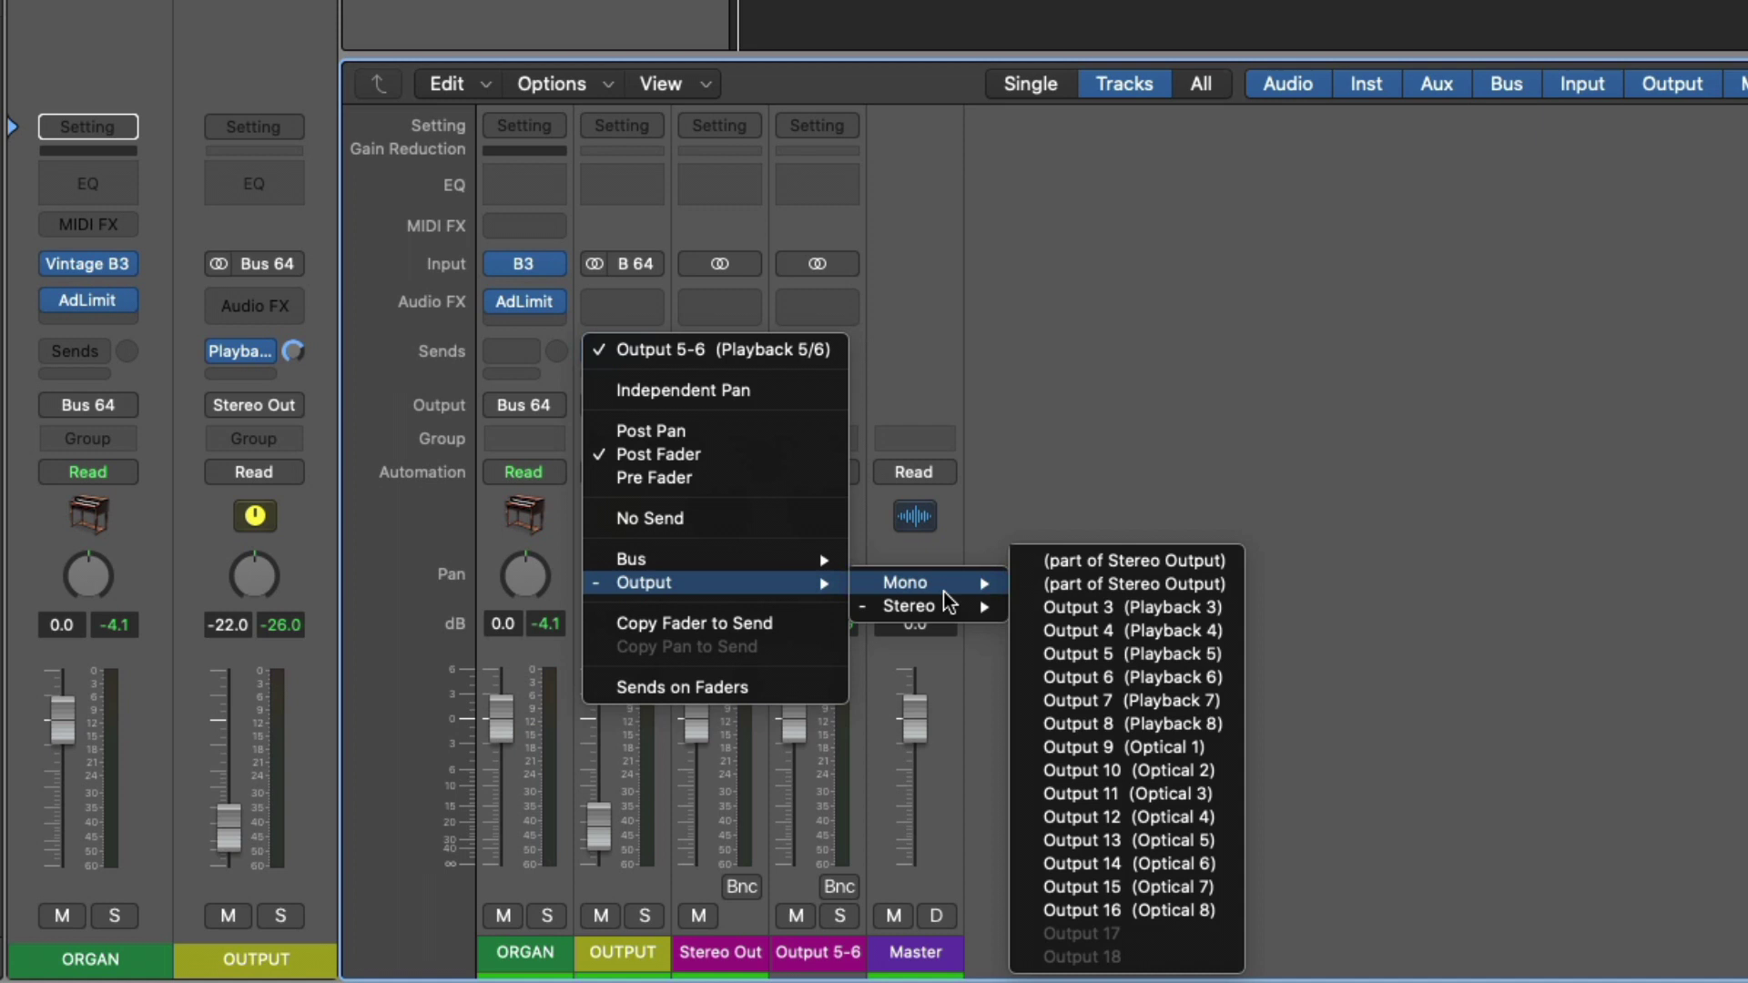
pyautogui.moveTo(943, 606)
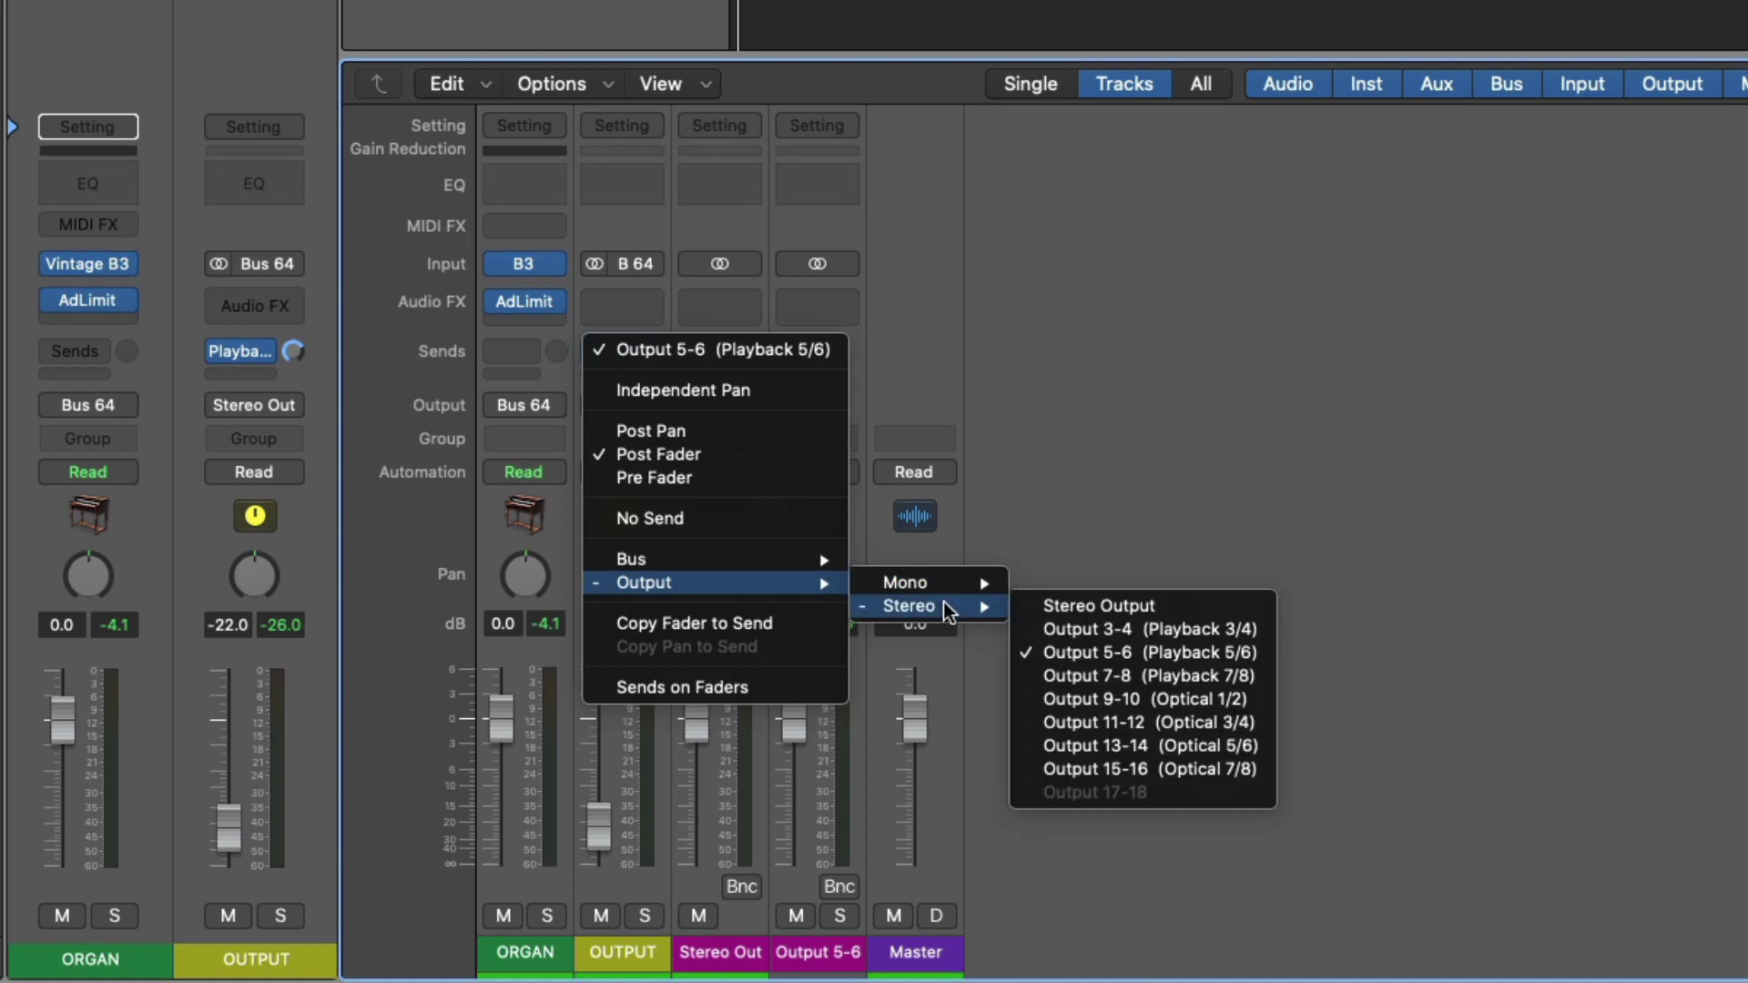
pyautogui.click(1020, 396)
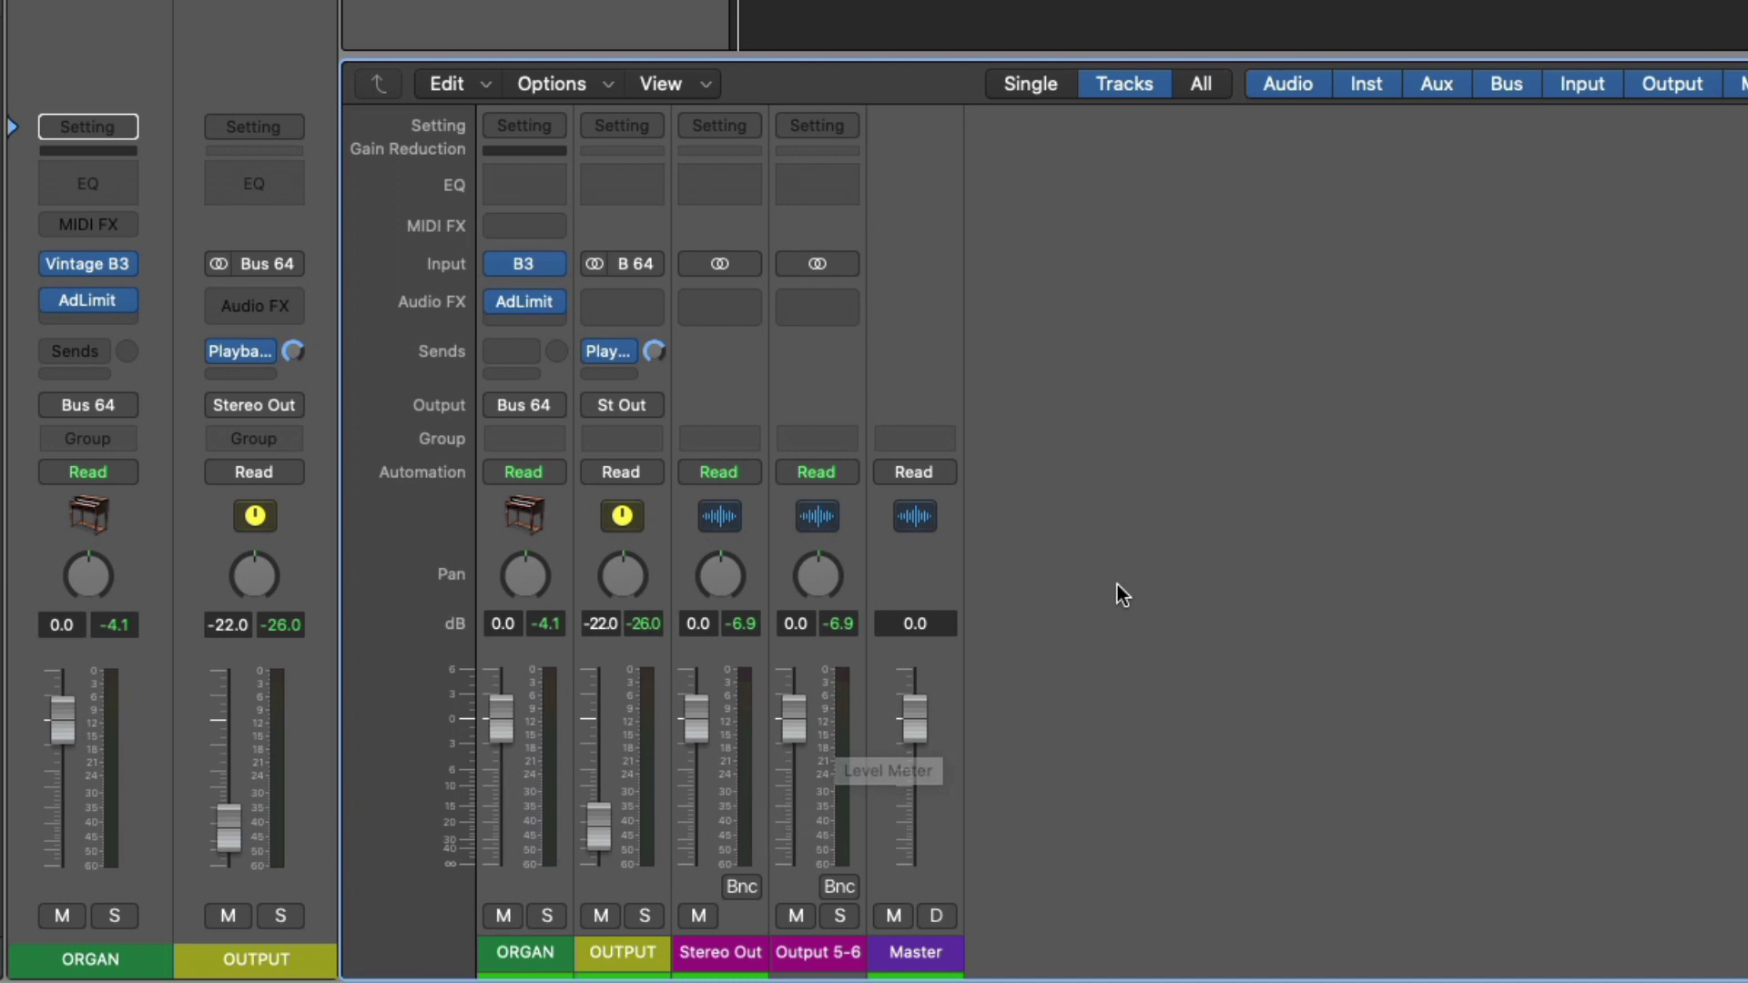
# Step: Start playback and enable Low Latency Mode with Option-L, flagging AdLimit and the sends orange
pyautogui.press('space')
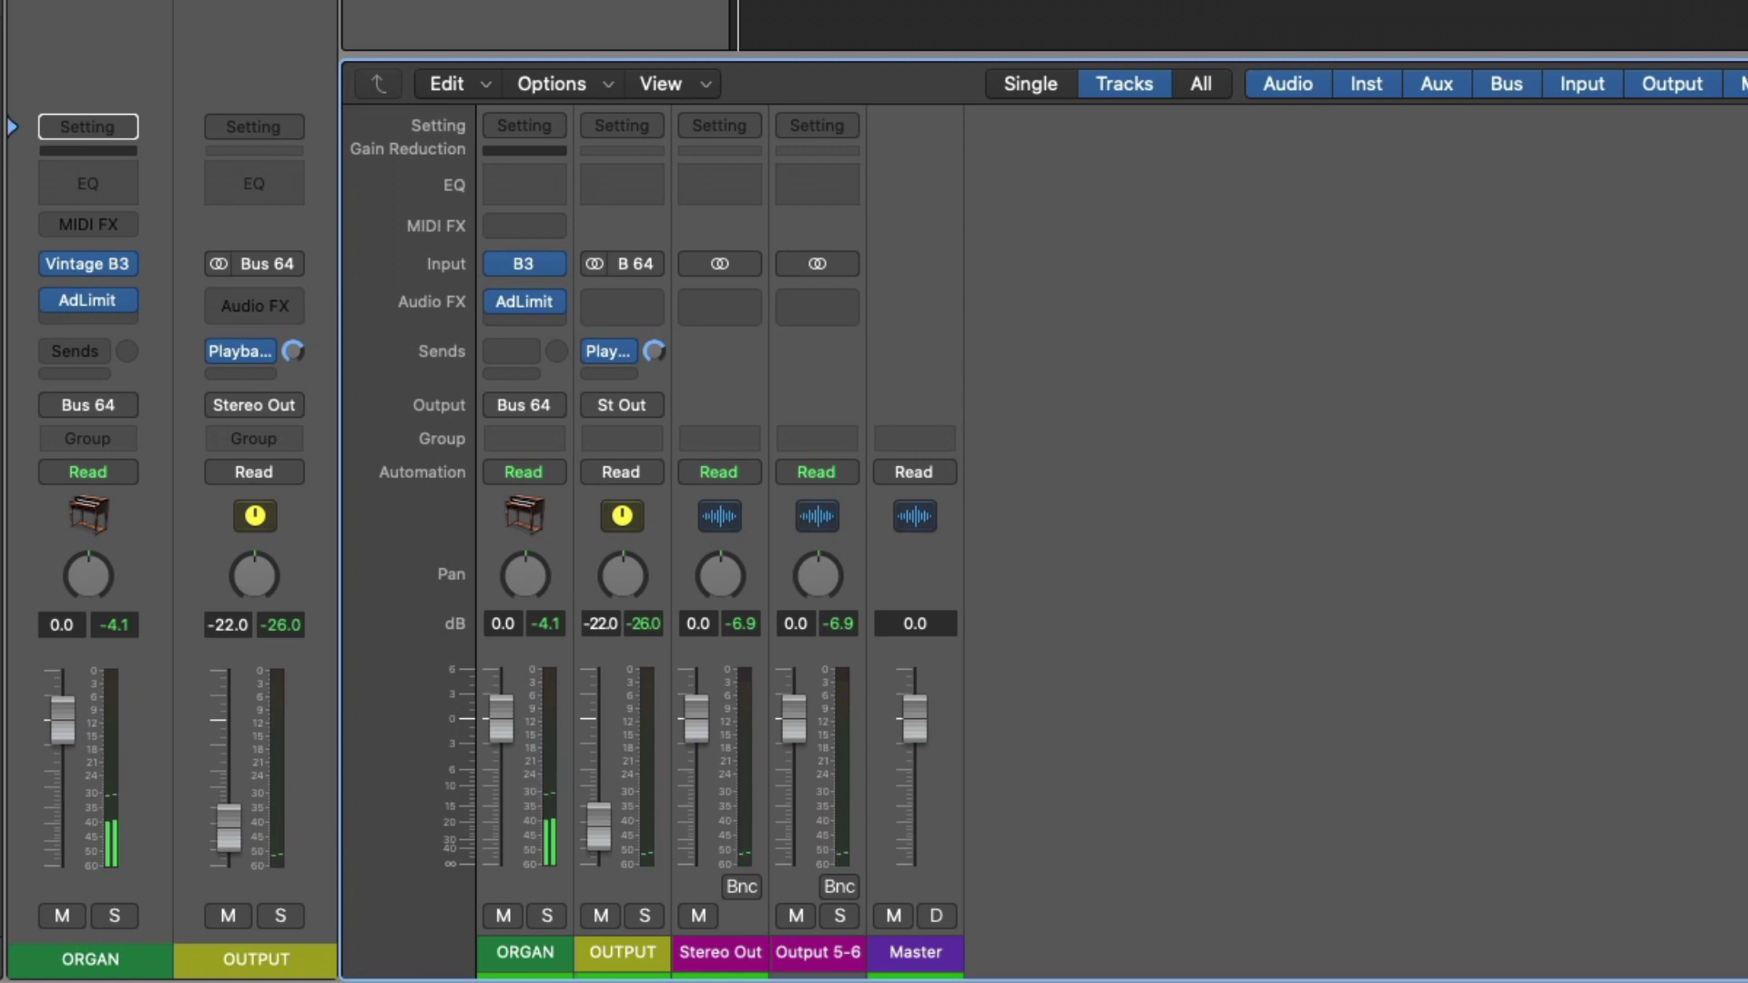
pyautogui.hotkey('alt', 'l')
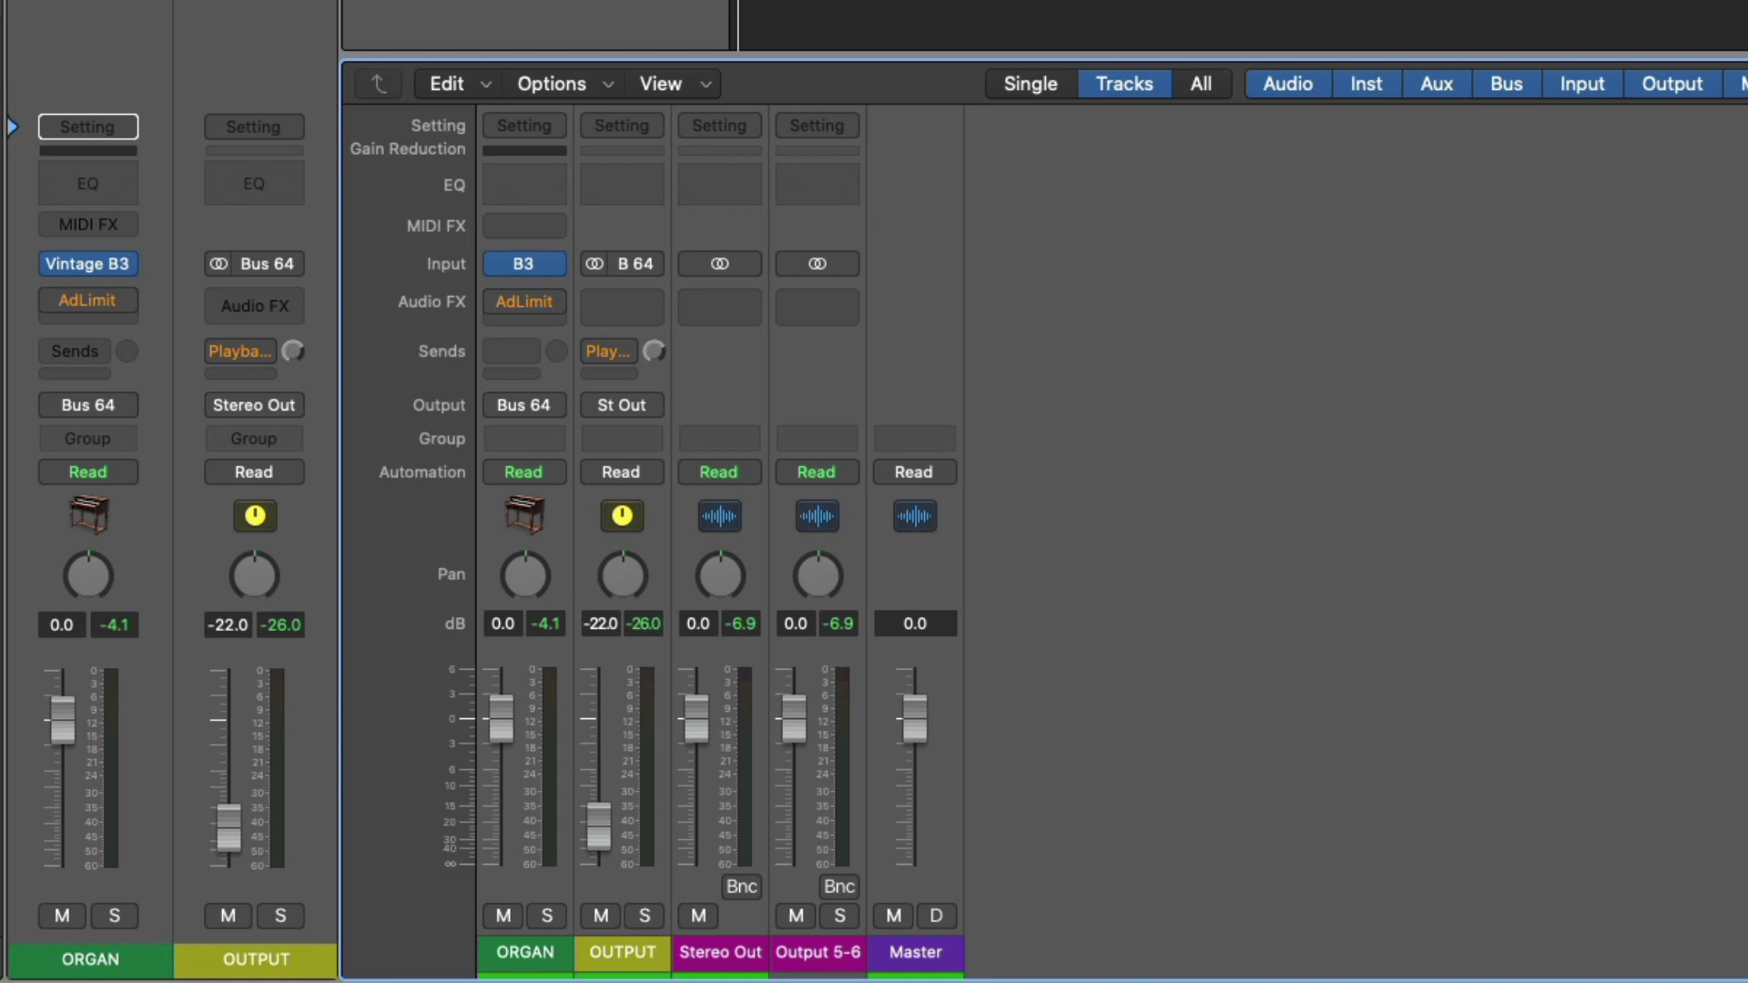
# Step: Set the ORGAN's AdLimit Audio FX slot to No Plug-in
pyautogui.click(554, 287)
pyautogui.click(603, 339)
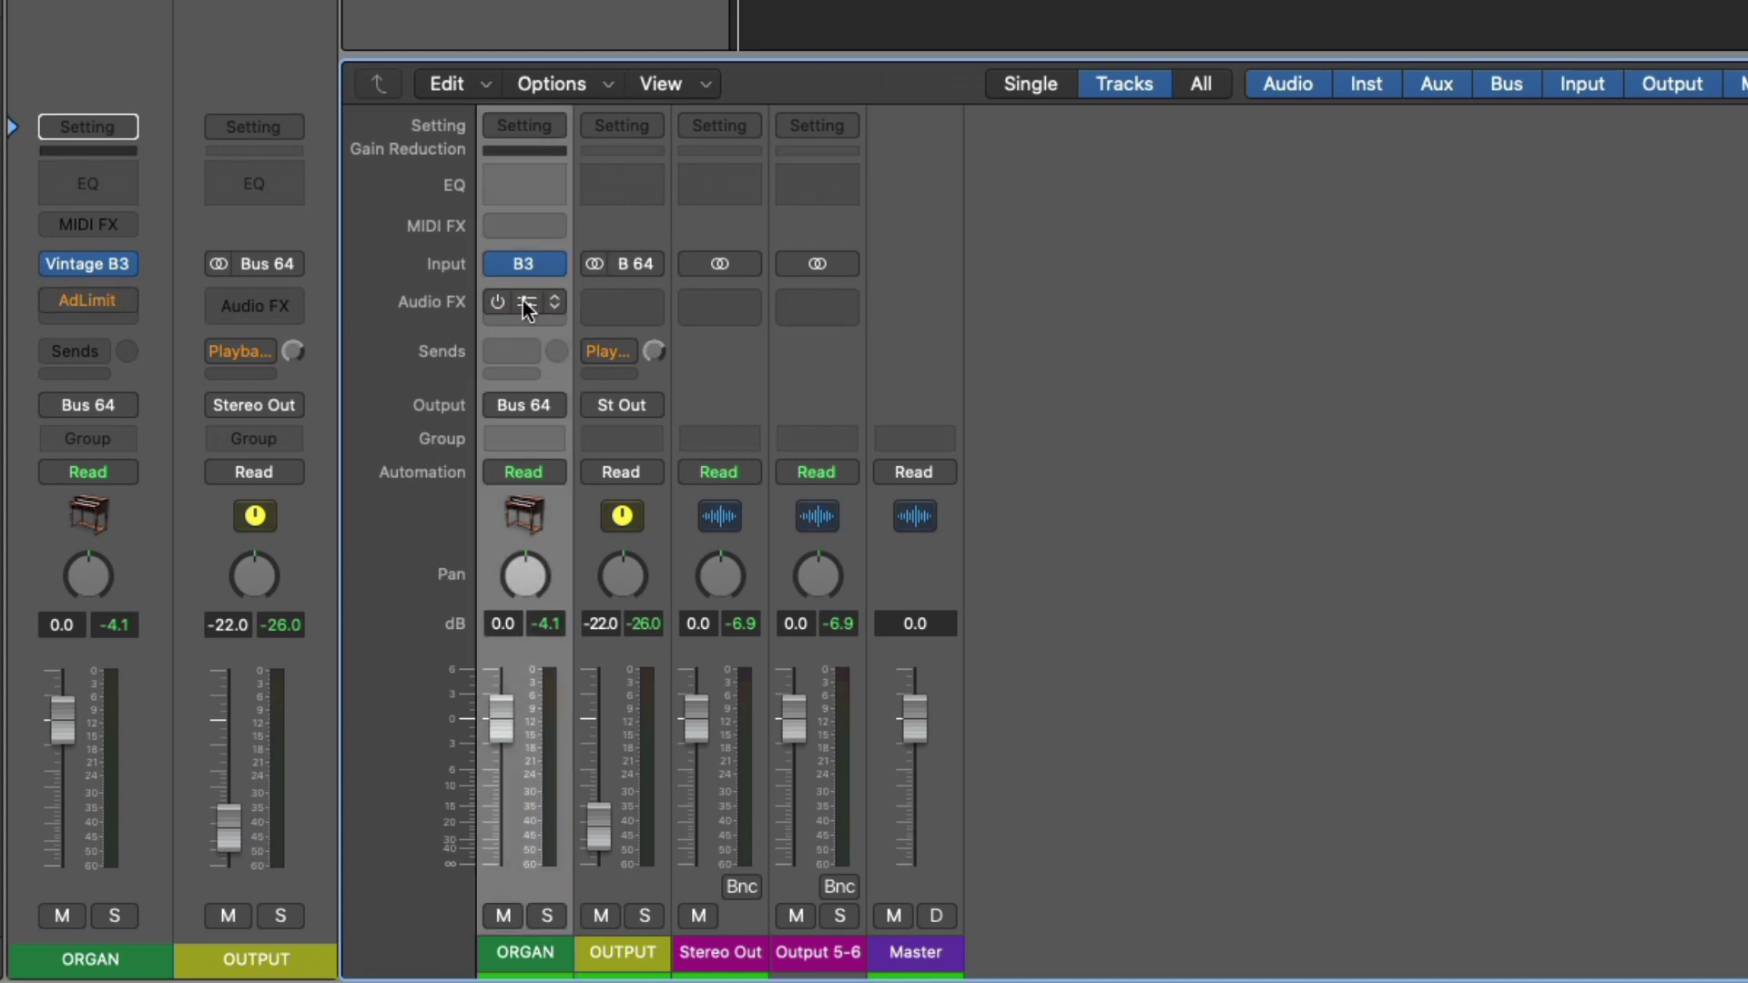
# Step: Drag the AdLimit limiter from ORGAN through OUTPUT onto the Stereo Out Audio FX slot
pyautogui.moveTo(526, 308); pyautogui.dragTo(620, 299)
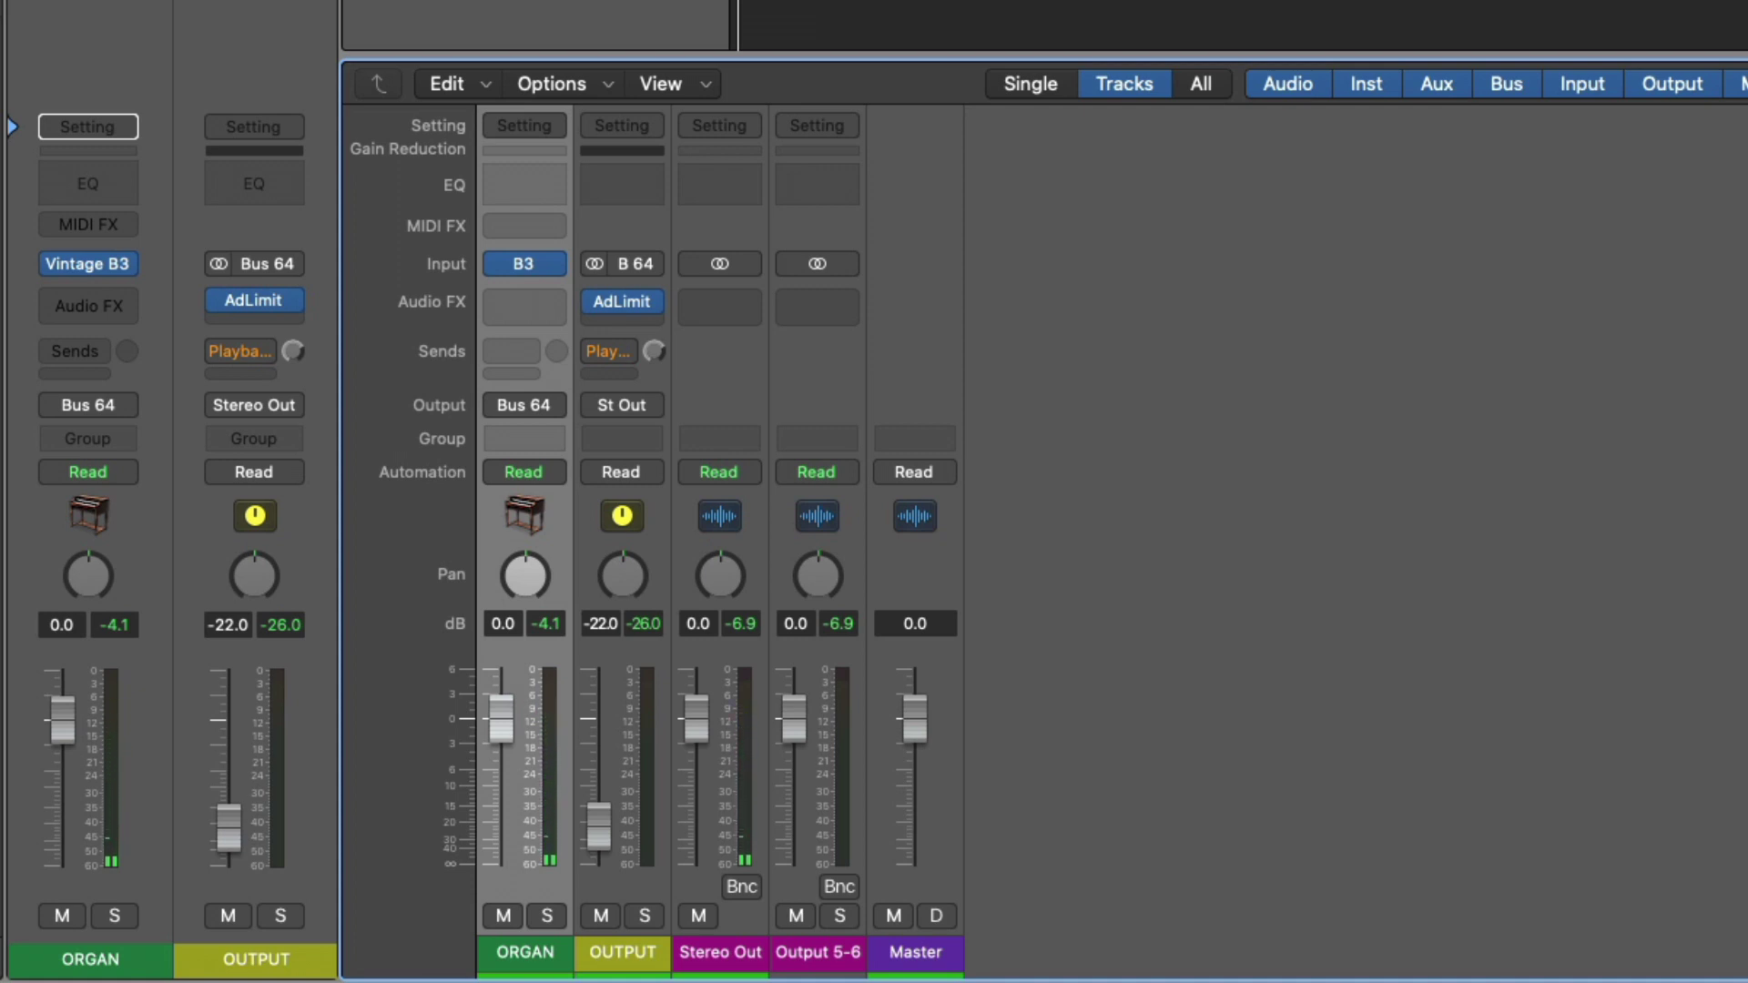
pyautogui.moveTo(623, 300); pyautogui.dragTo(695, 293)
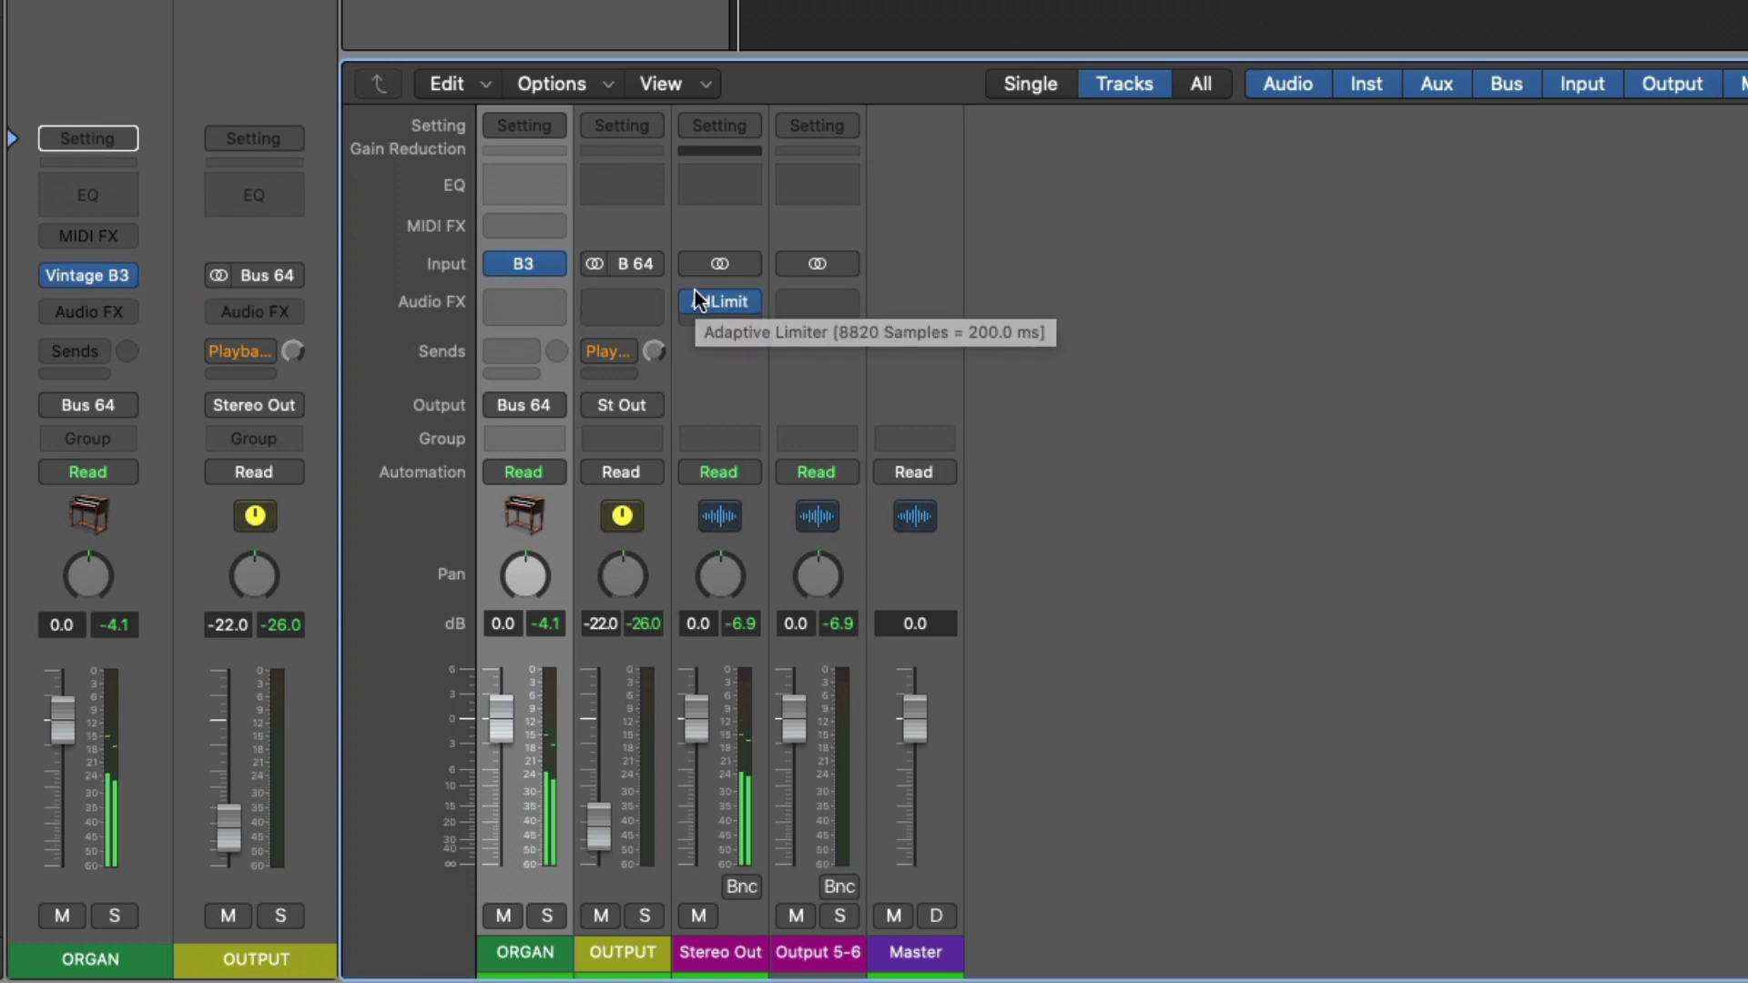
pyautogui.click(748, 302)
pyautogui.click(751, 332)
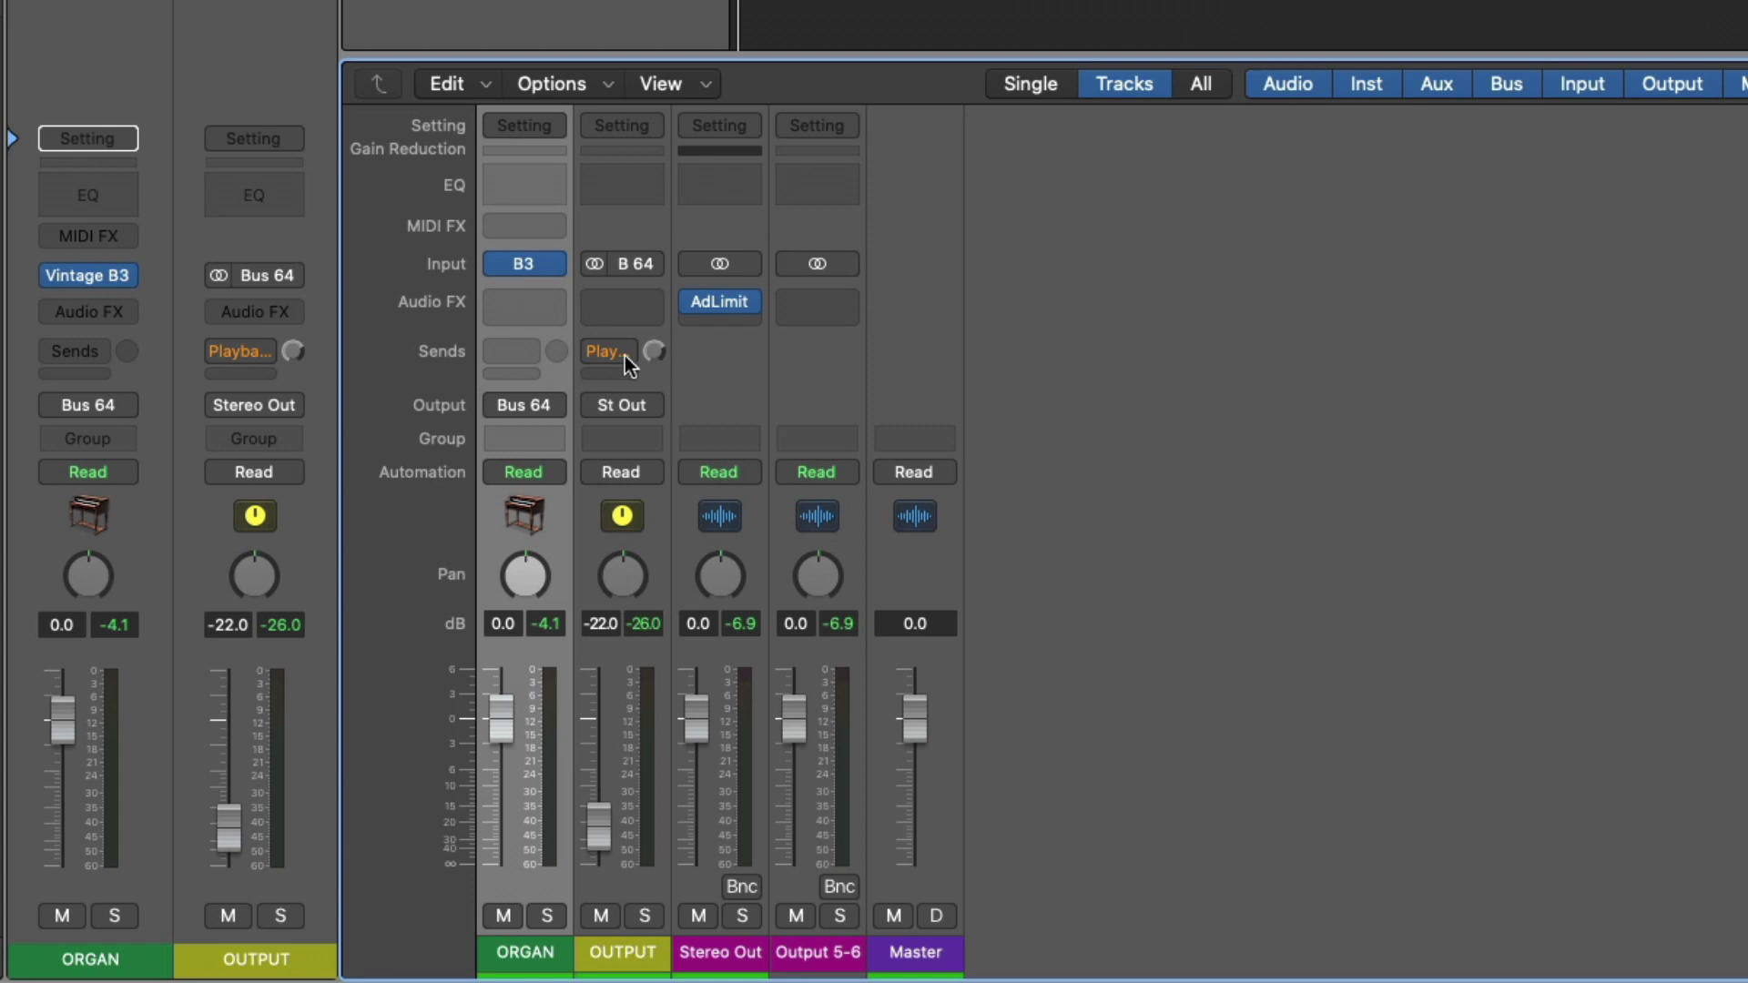
# Step: Send ORGAN to Output 5-6 (Playback 5/6) at +0.0 dB and play the project
pyautogui.click(499, 353)
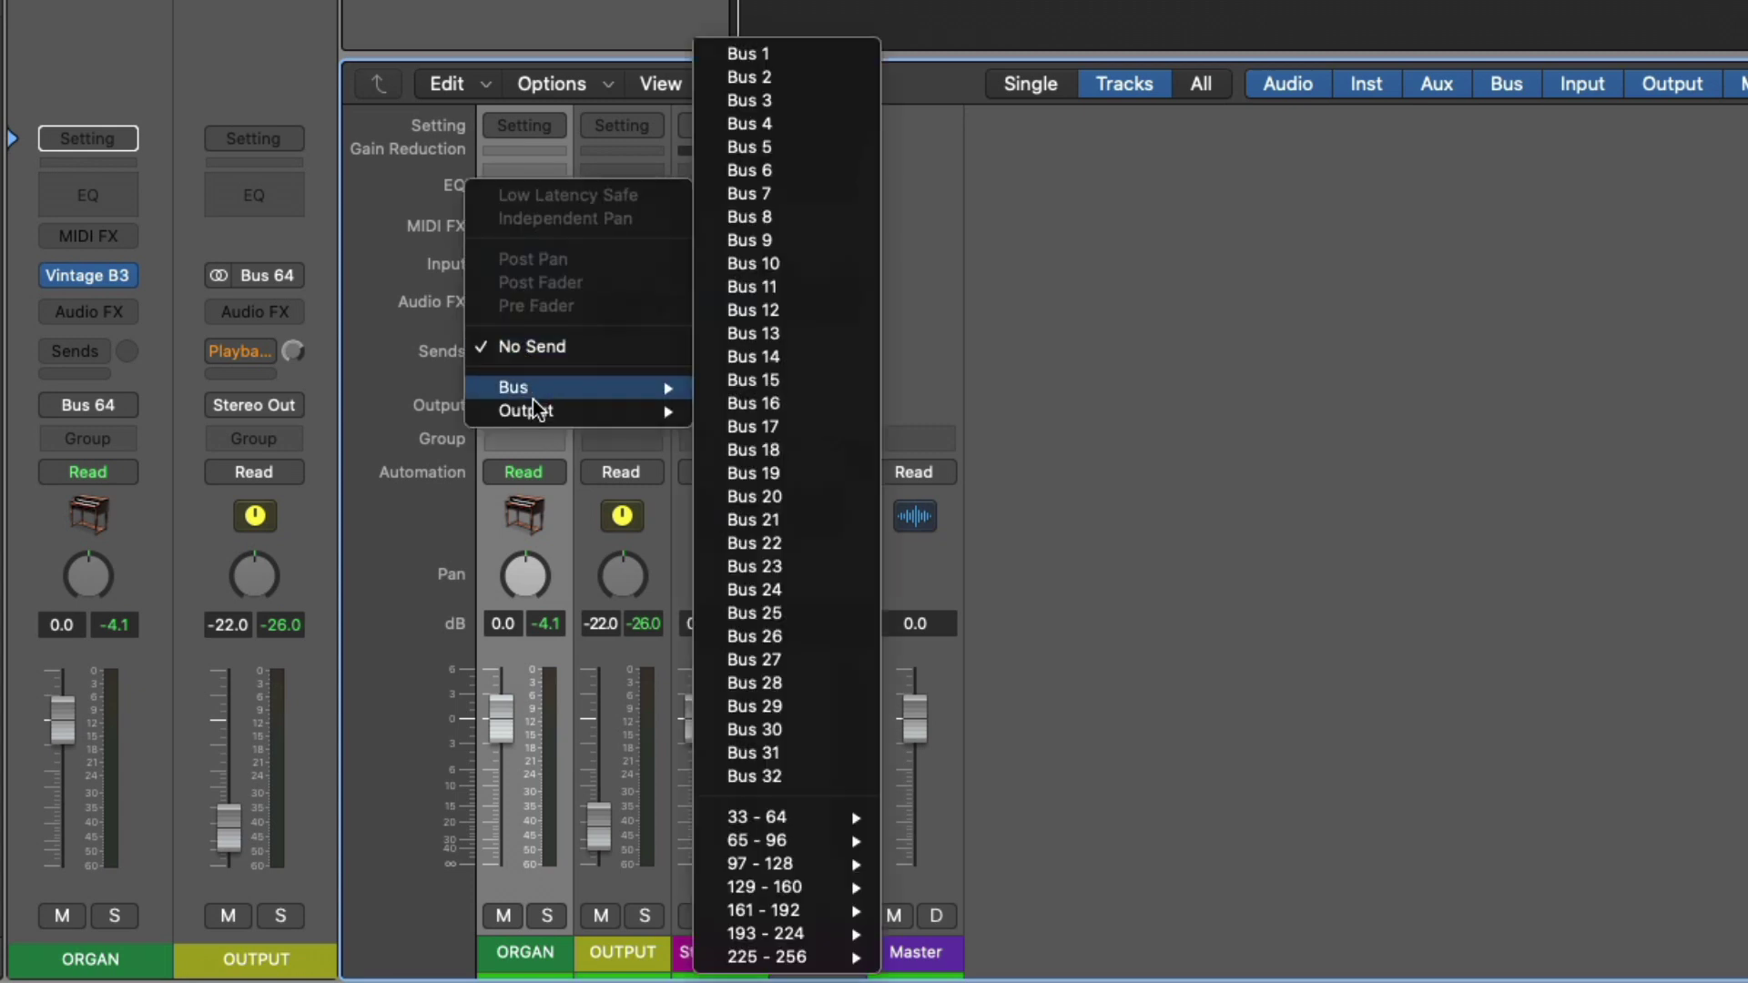
pyautogui.moveTo(664, 411)
pyautogui.moveTo(760, 437)
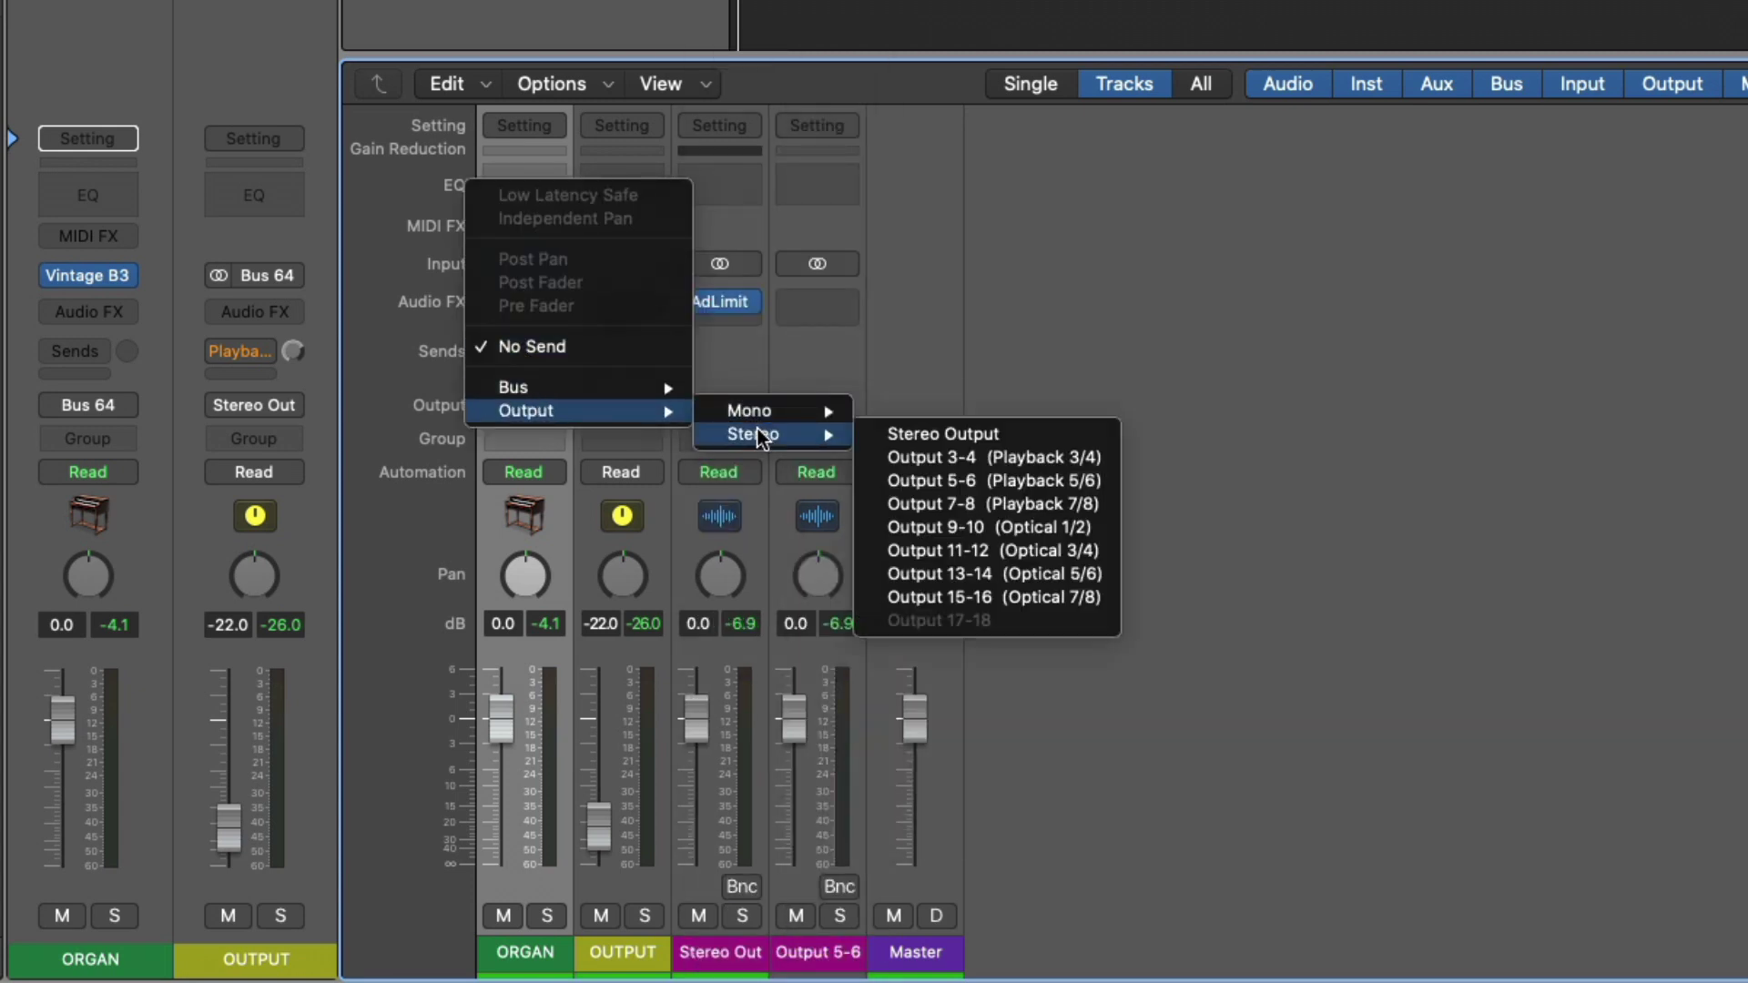
pyautogui.click(979, 482)
pyautogui.keyDown('alt'); pyautogui.click(555, 351); pyautogui.keyUp('alt')
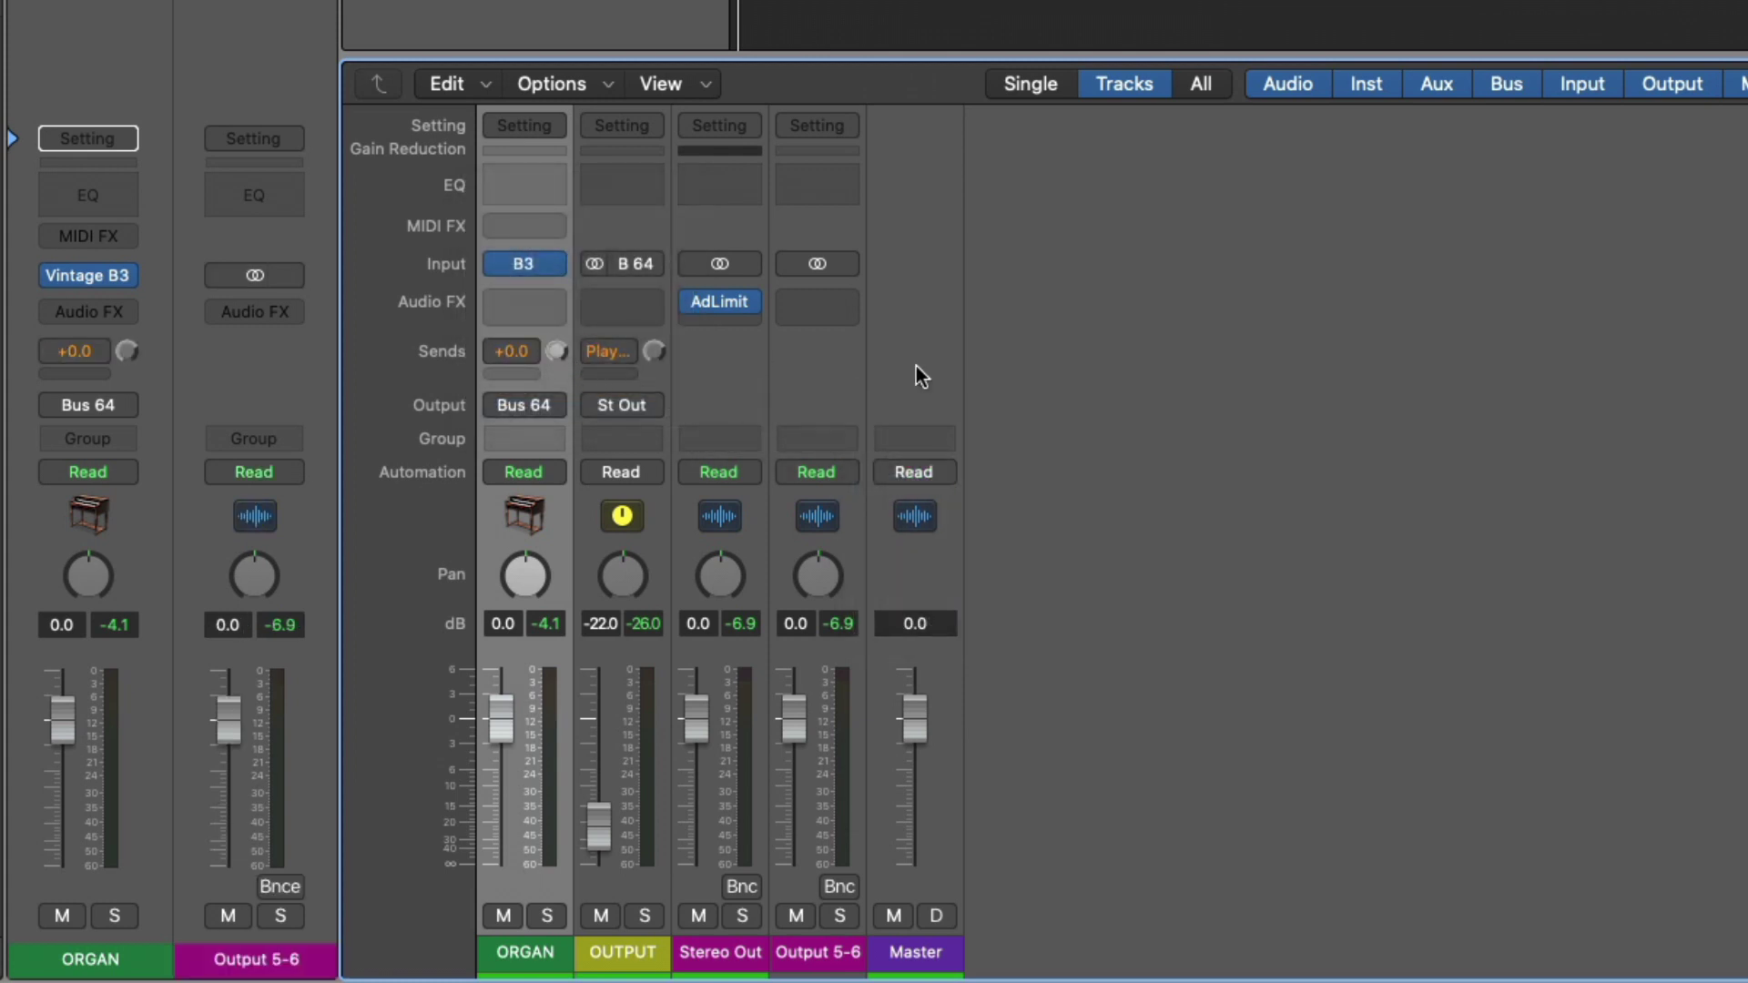
pyautogui.press('space')
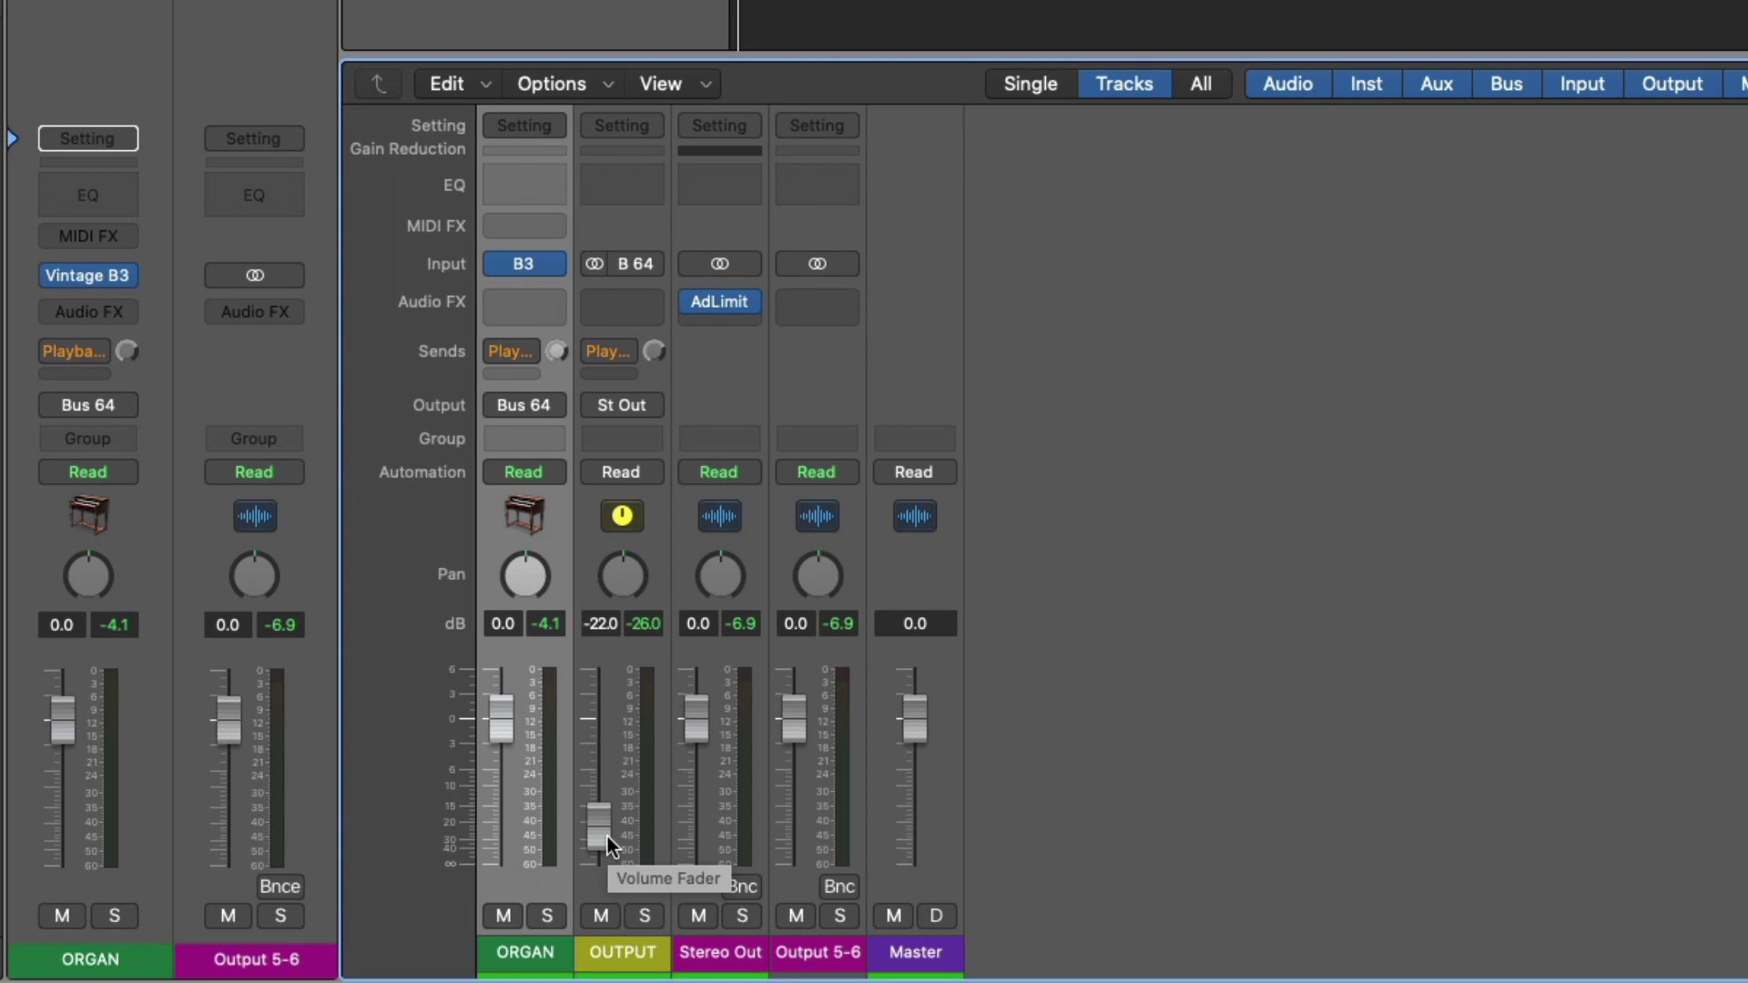
# Step: Show Audio Device Controls on the mixer's channel strips
pyautogui.rightClick(922, 290)
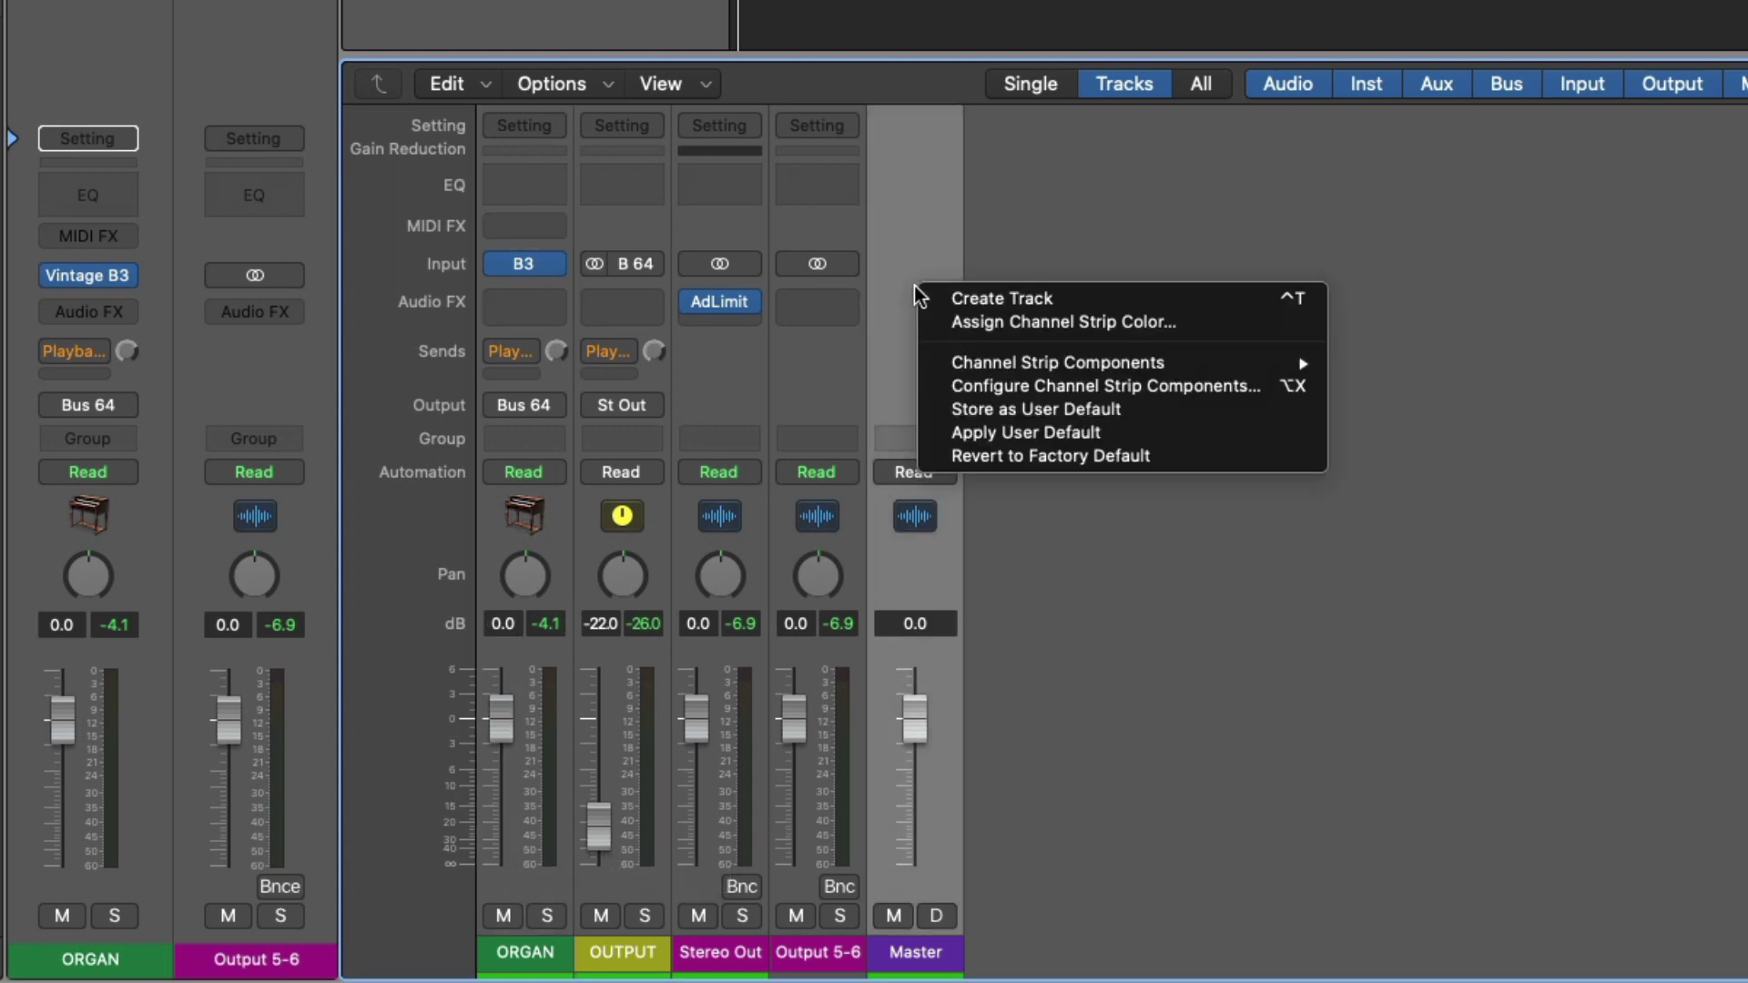
pyautogui.moveTo(963, 360)
pyautogui.click(1369, 352)
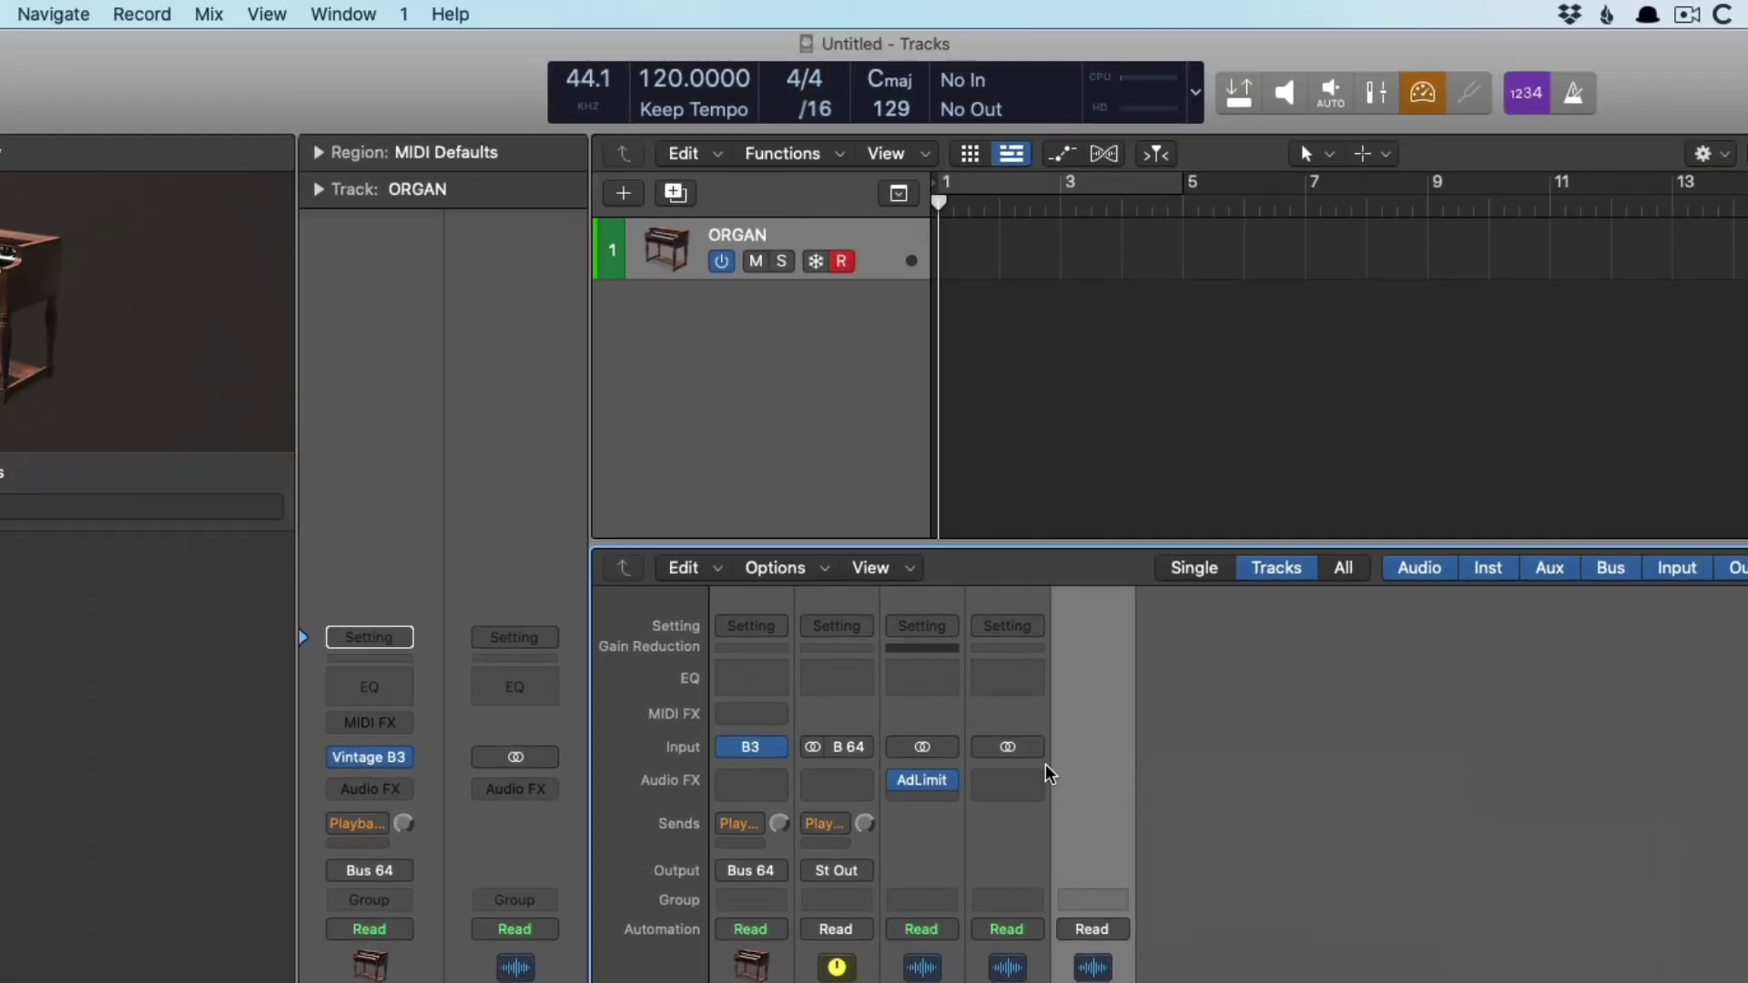
# Step: Create audio track Audio 1 on Input 2, turn on Direct monitoring, and disarm recording
pyautogui.press('alt+super+n')
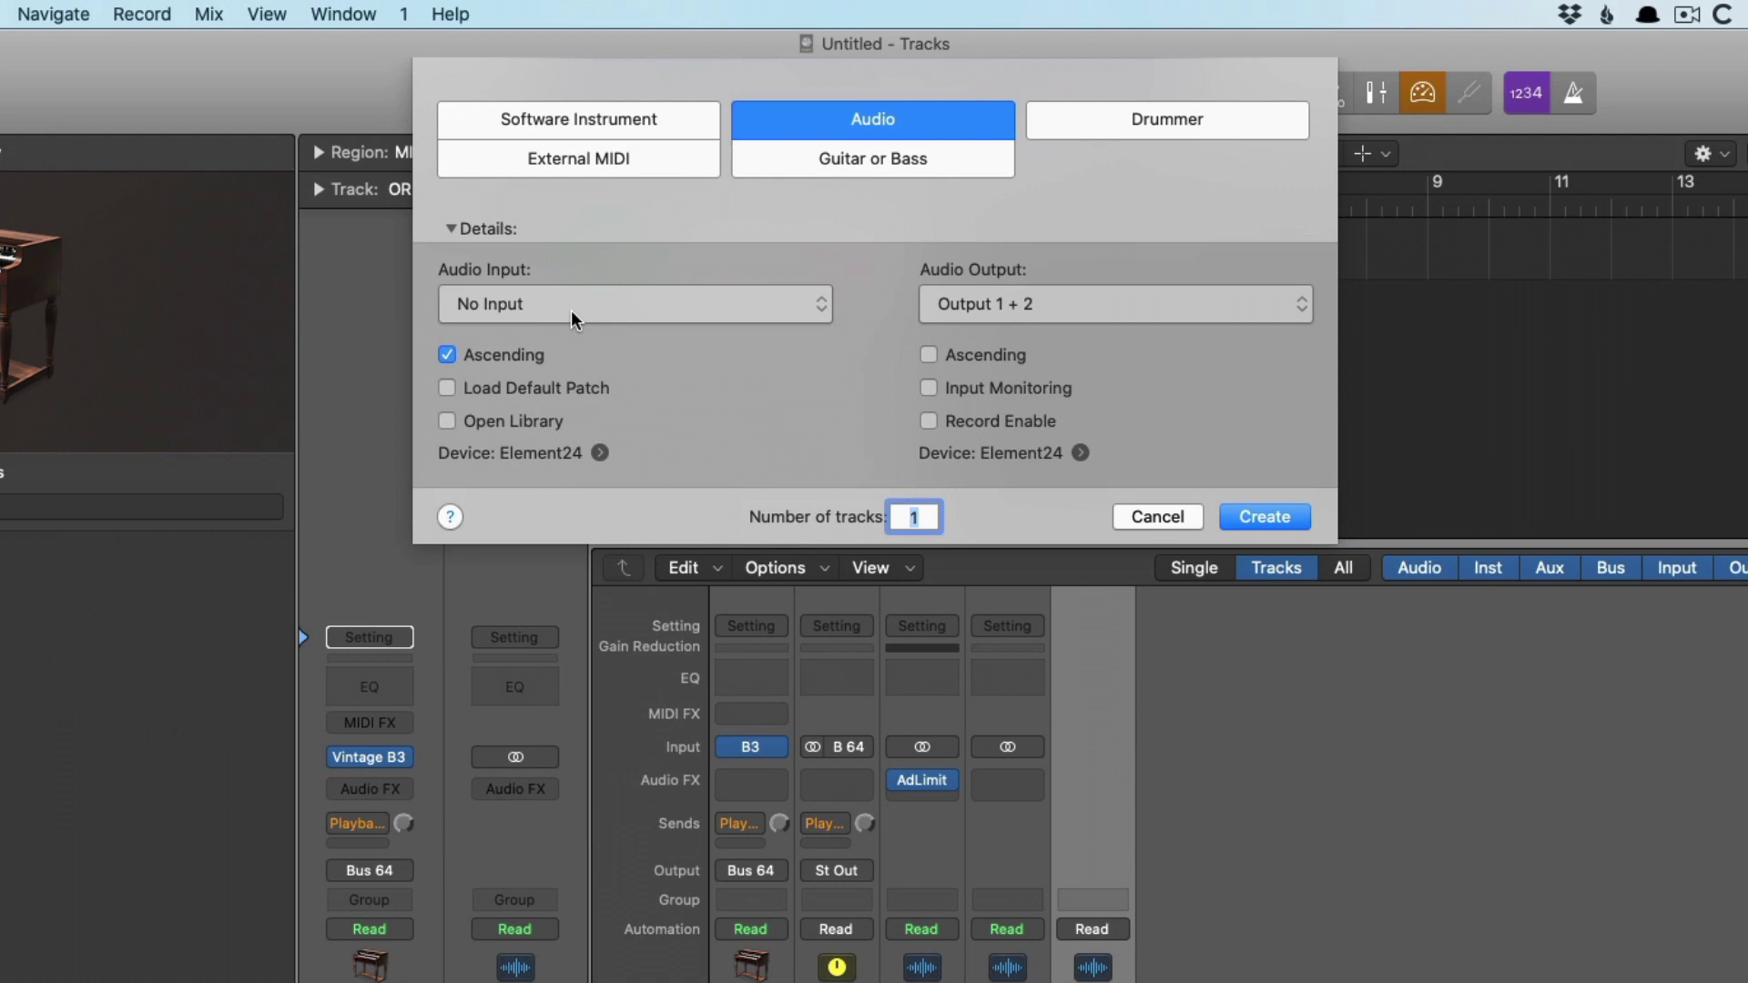
pyautogui.click(571, 309)
pyautogui.click(577, 347)
pyautogui.click(1257, 512)
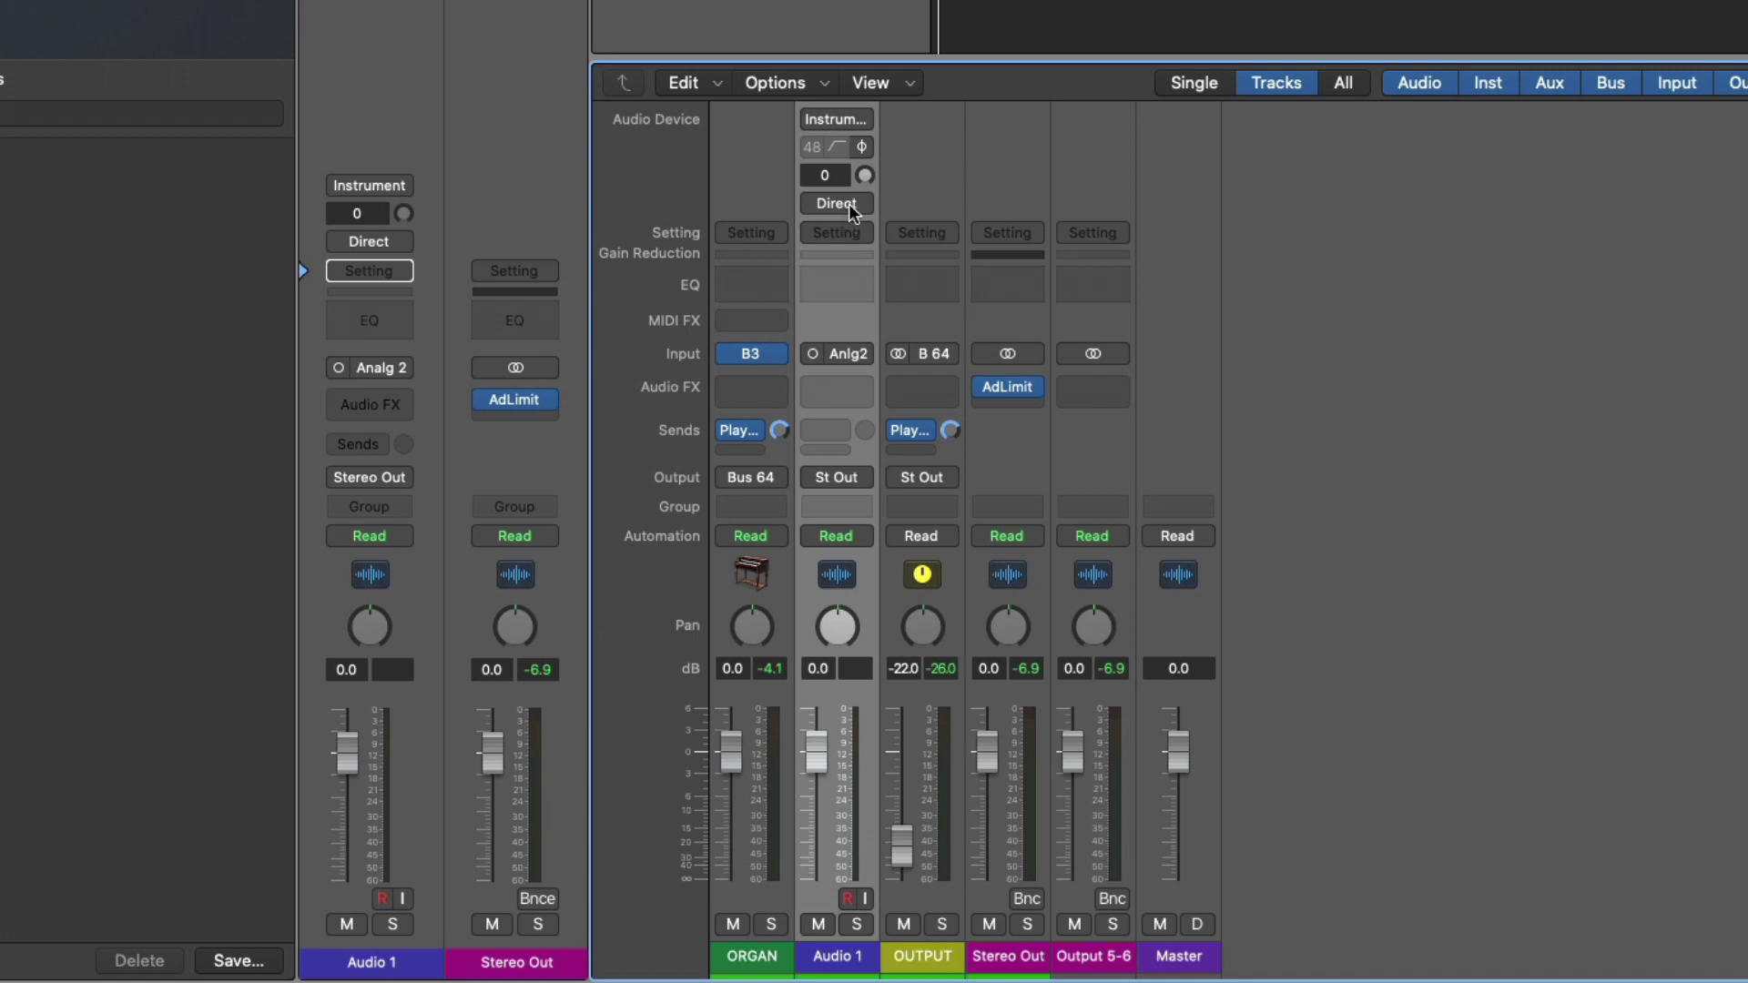
pyautogui.click(850, 205)
pyautogui.click(848, 898)
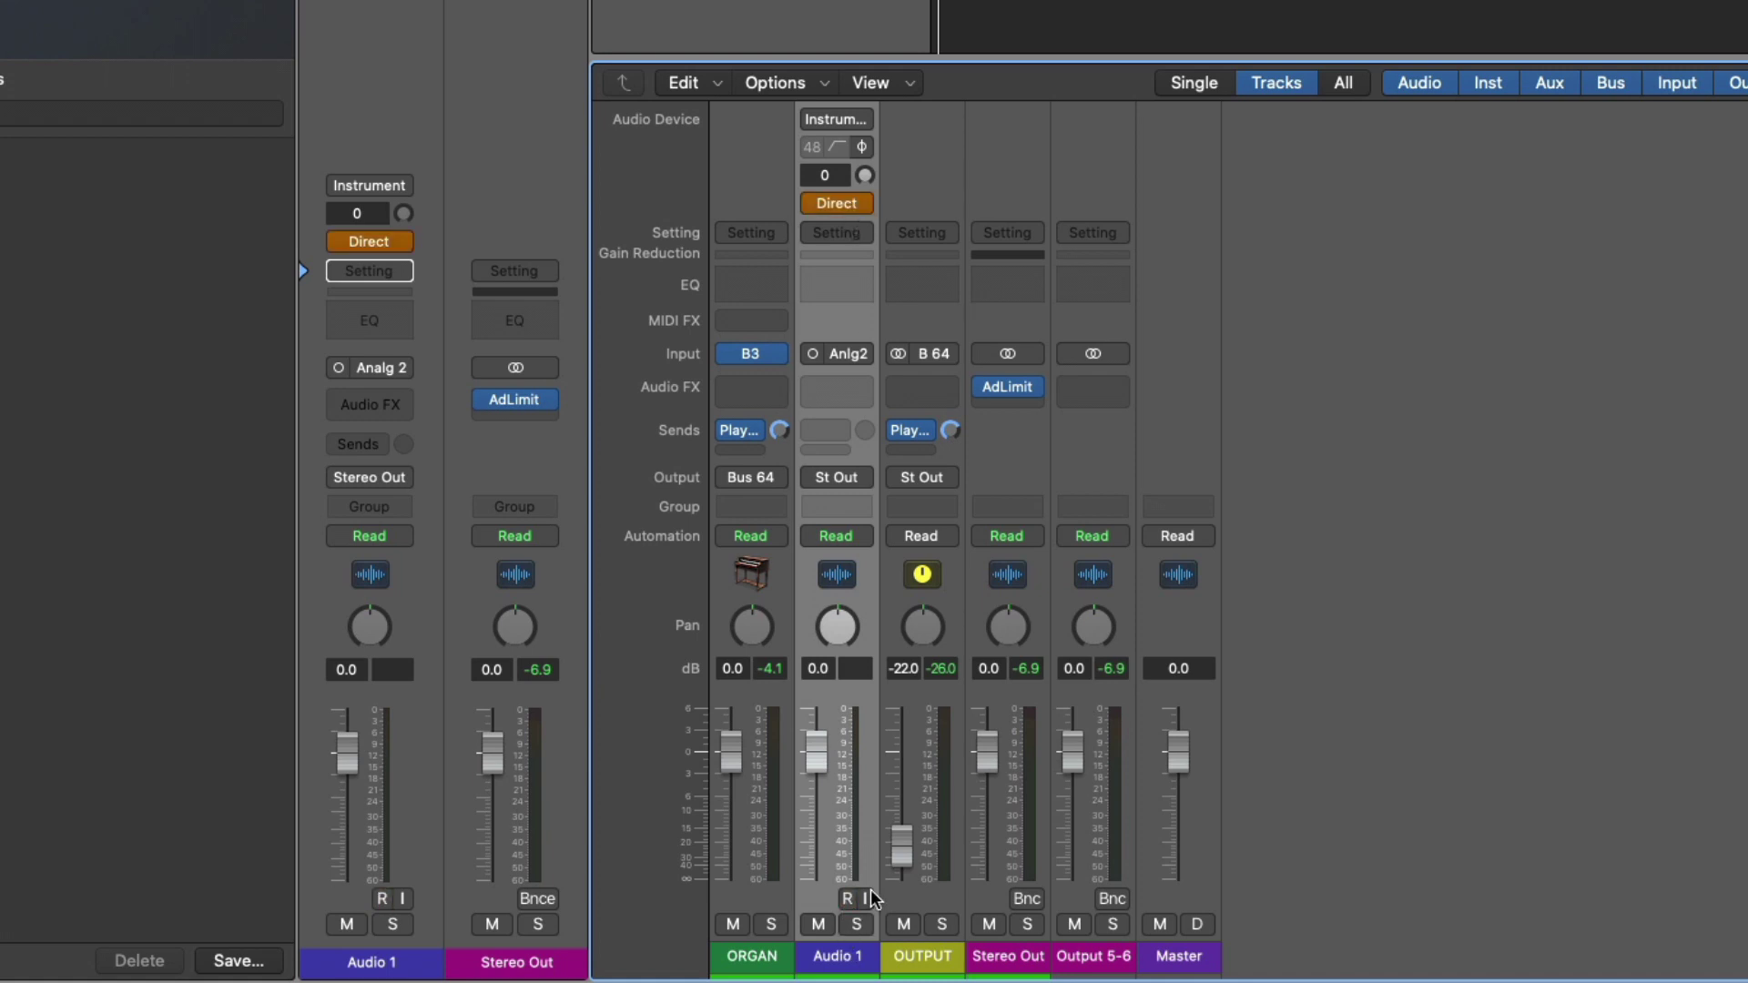